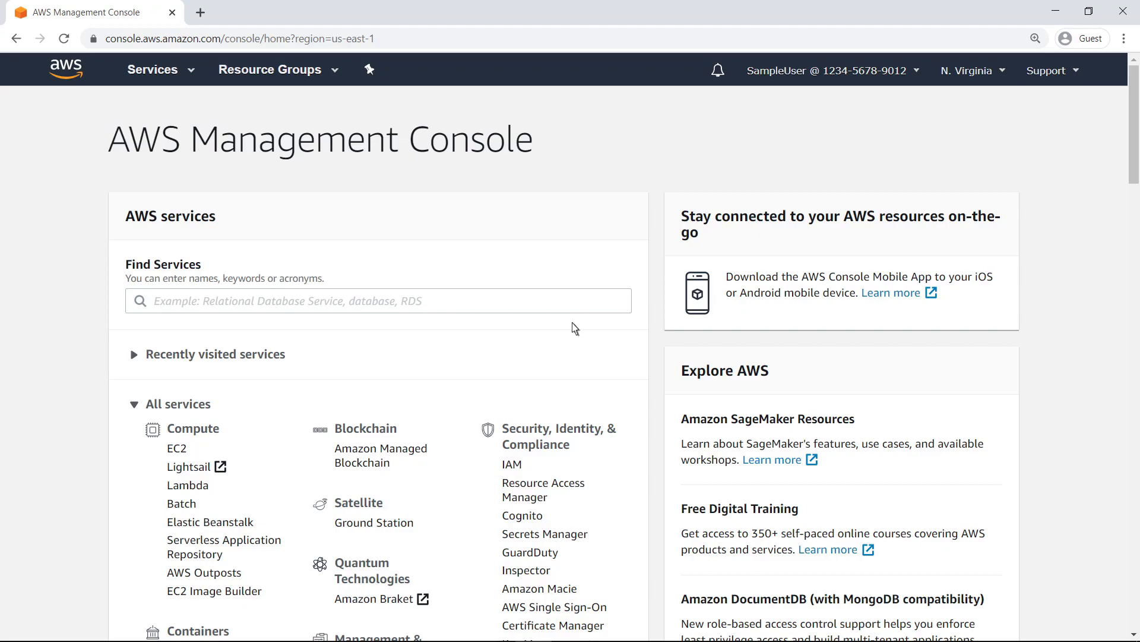
- Start launching a new EC2 instance and select the 64-bit (x86) Amazon Linux 2 AMI (HVM), SSD Volume Type
left_click(184, 452)
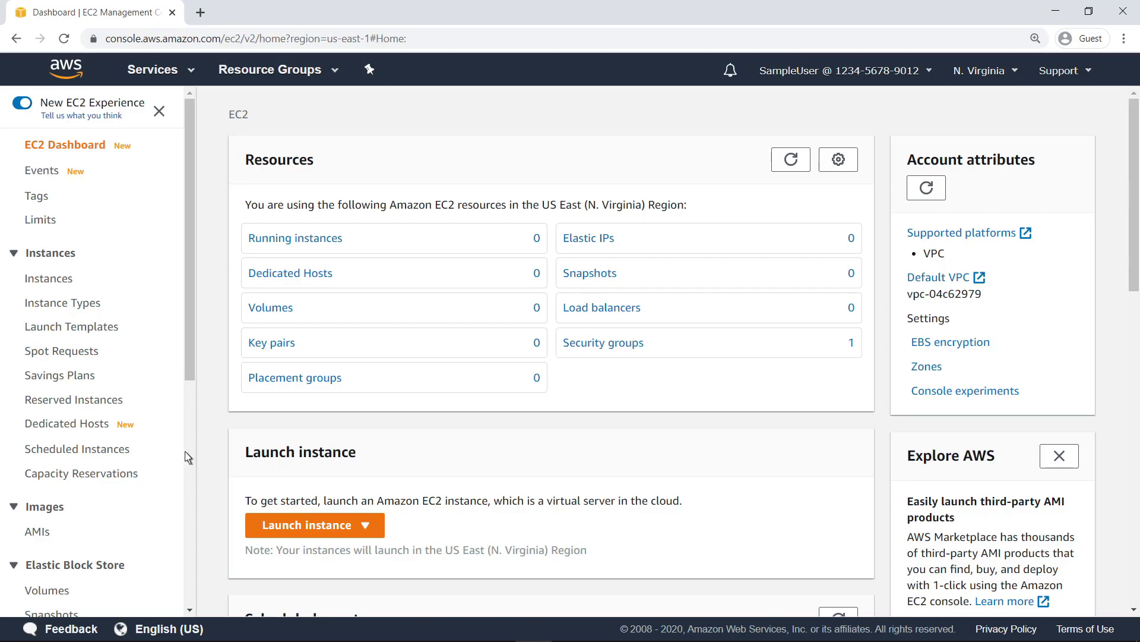
left_click(365, 528)
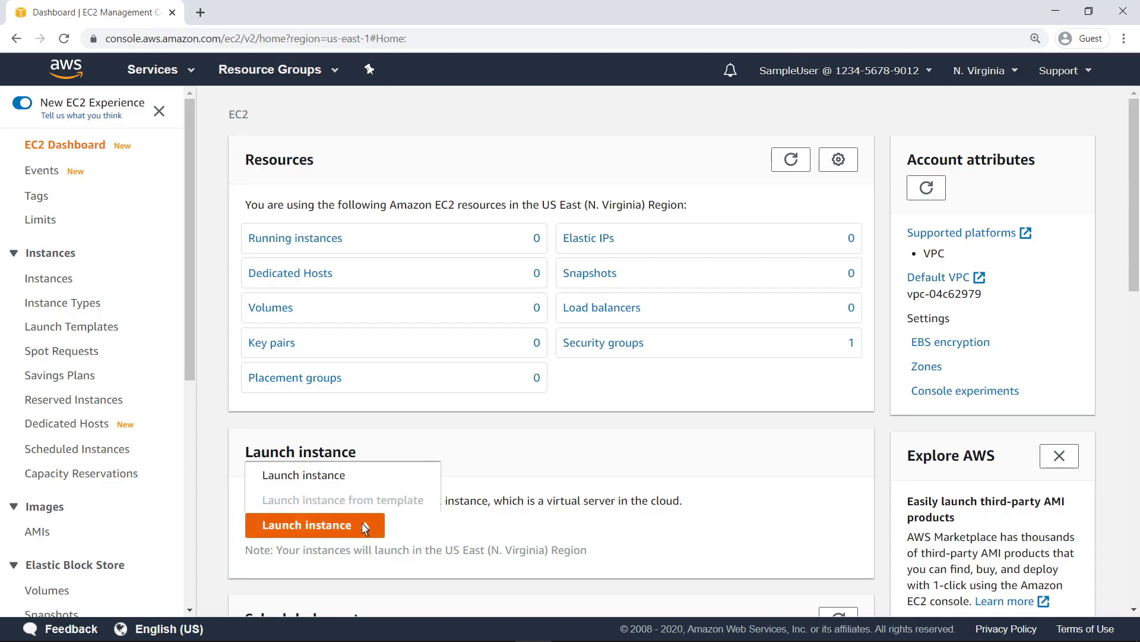
left_click(334, 482)
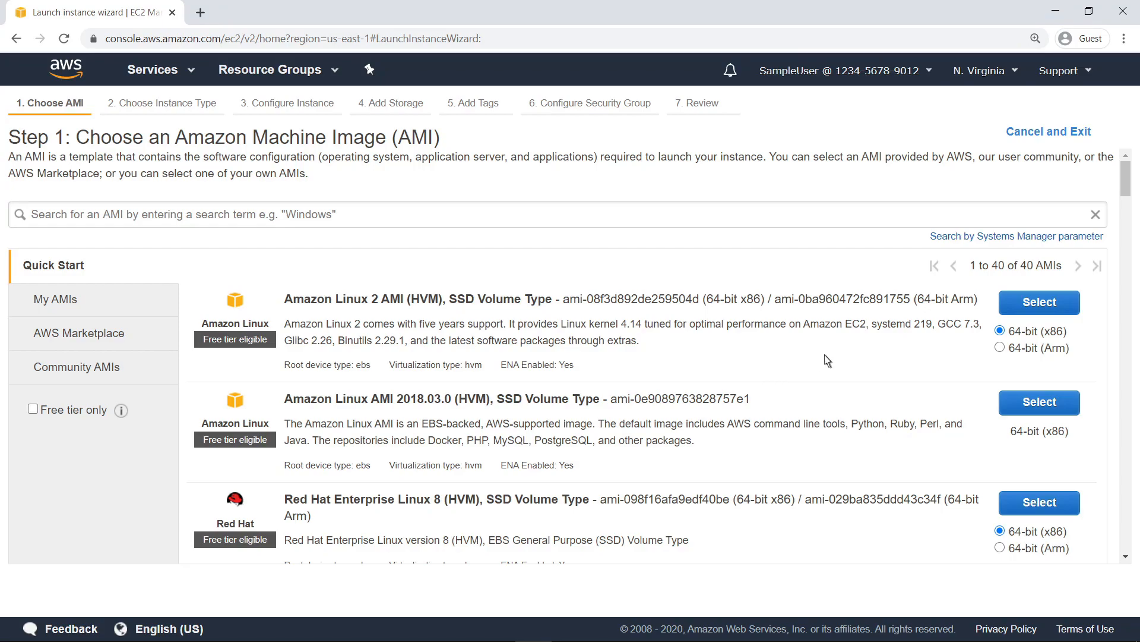
left_click(1030, 308)
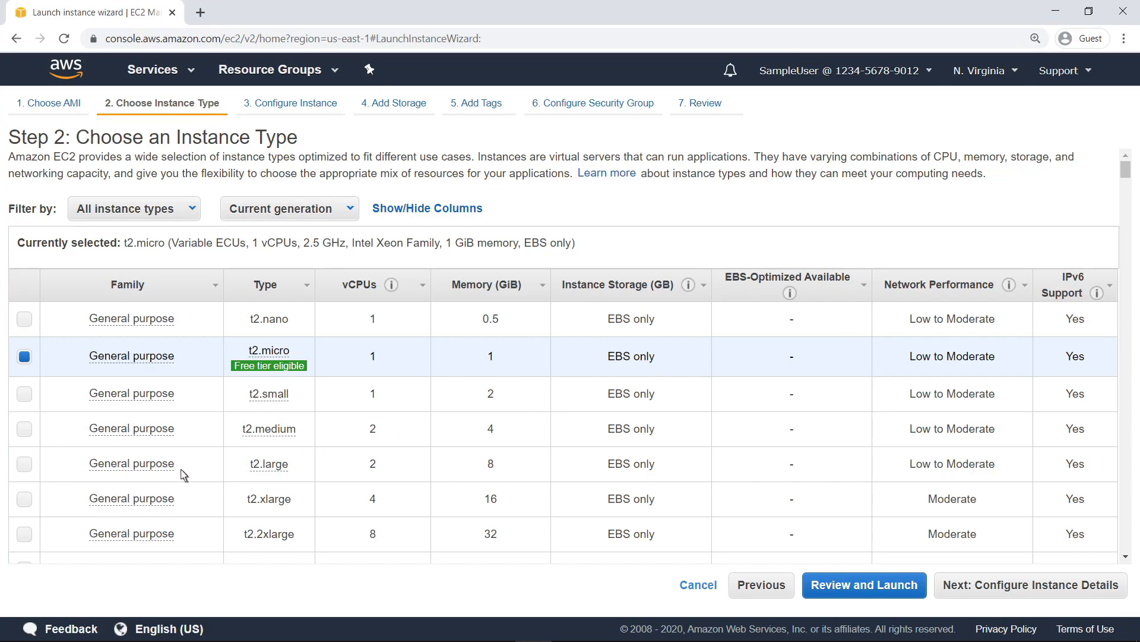
- Choose the t2.xlarge instance type and launch the instance with the existing SampleKeyPair, acknowledging access to its private key file
left_click(24, 499)
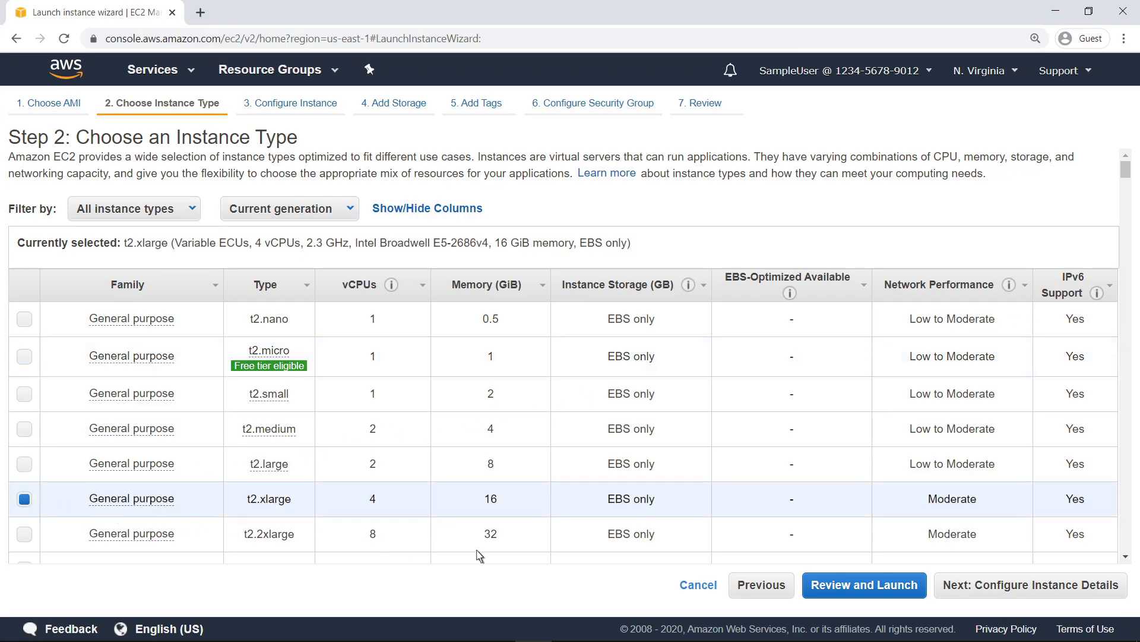
left_click(816, 588)
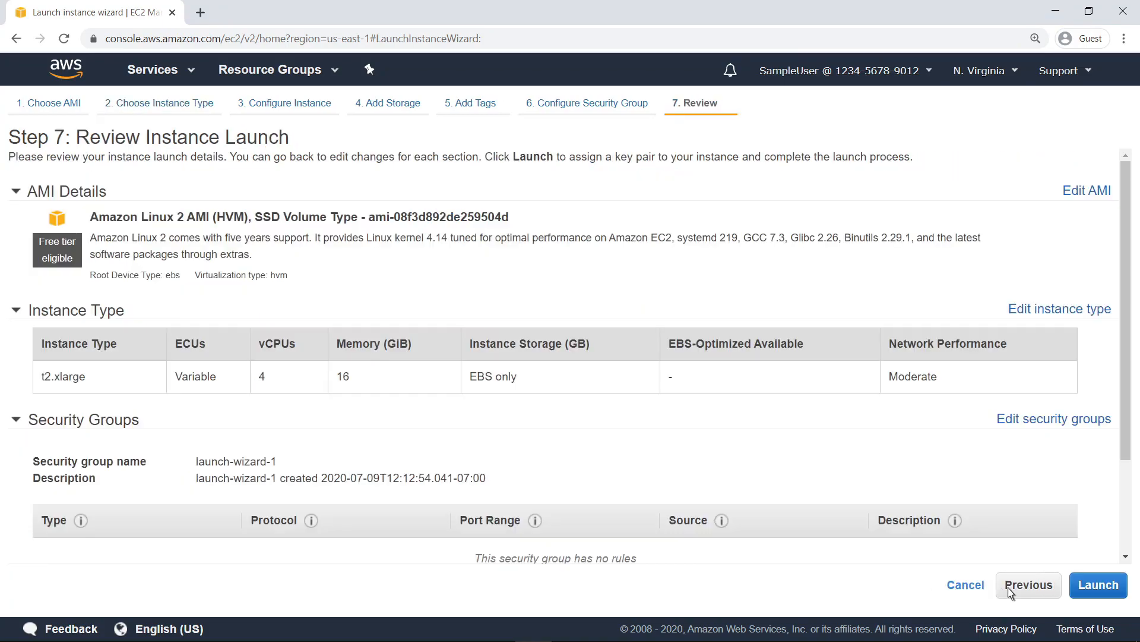
left_click(1085, 588)
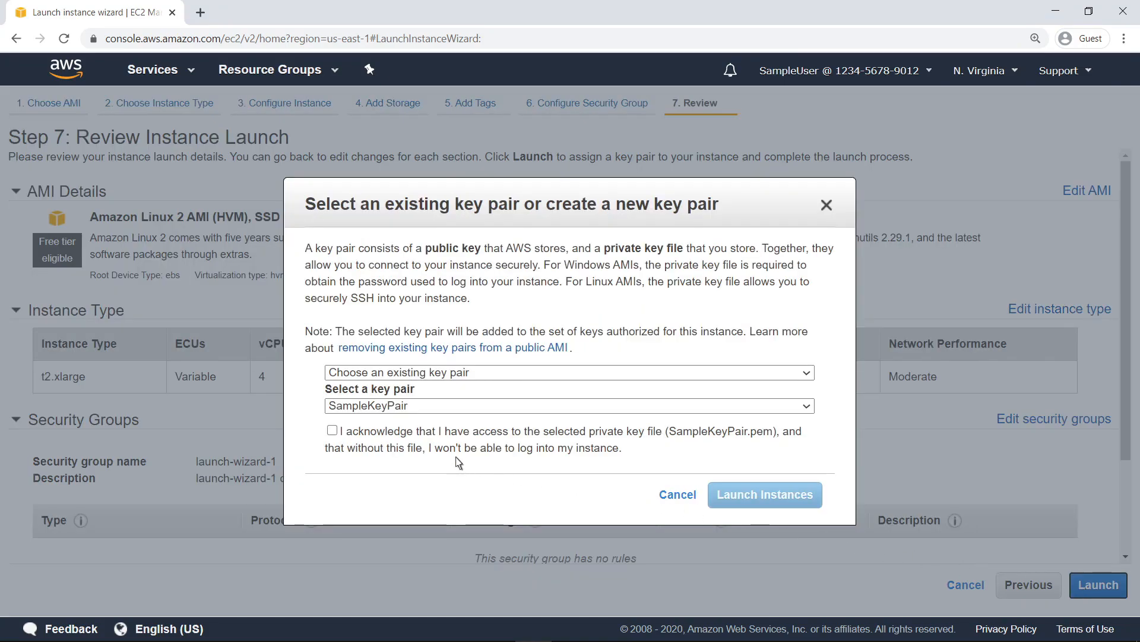
left_click(332, 430)
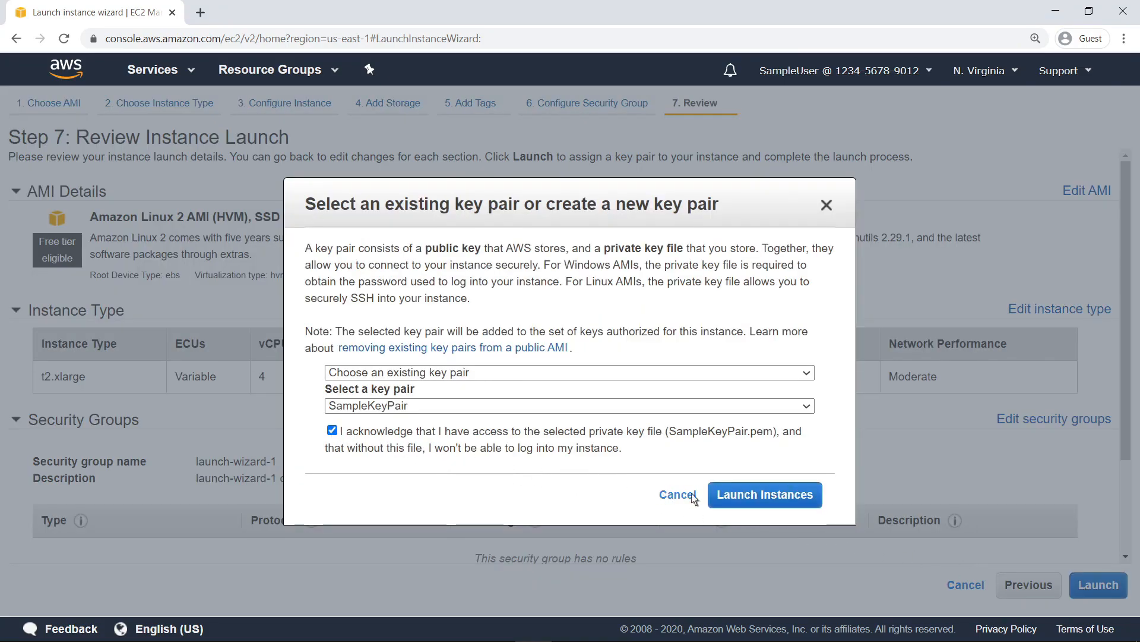
left_click(724, 497)
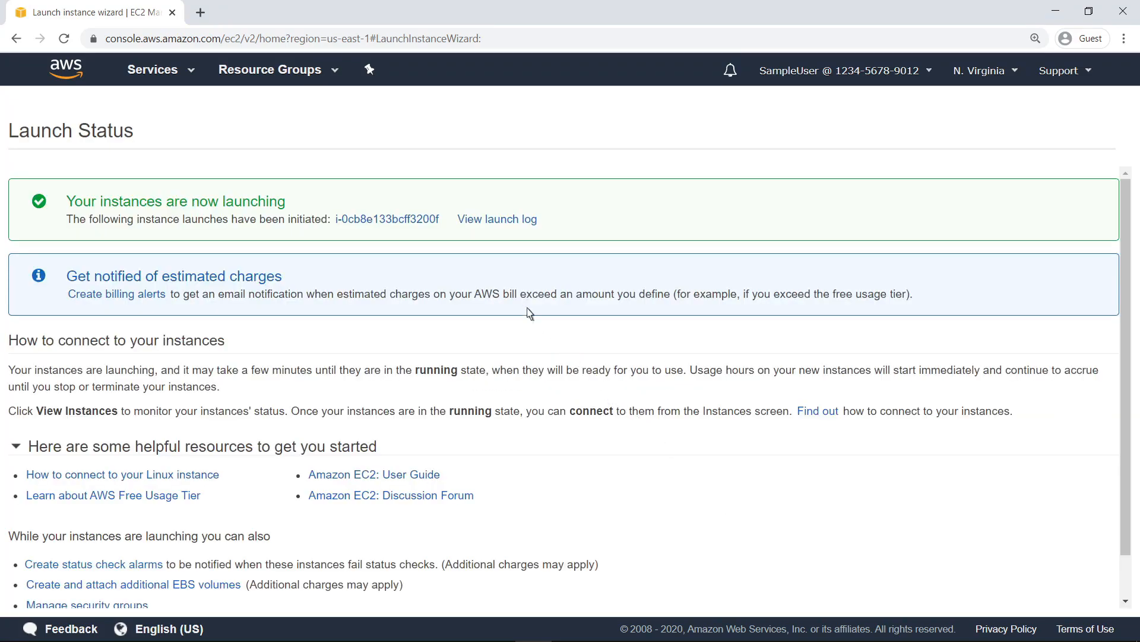
left_click(438, 220)
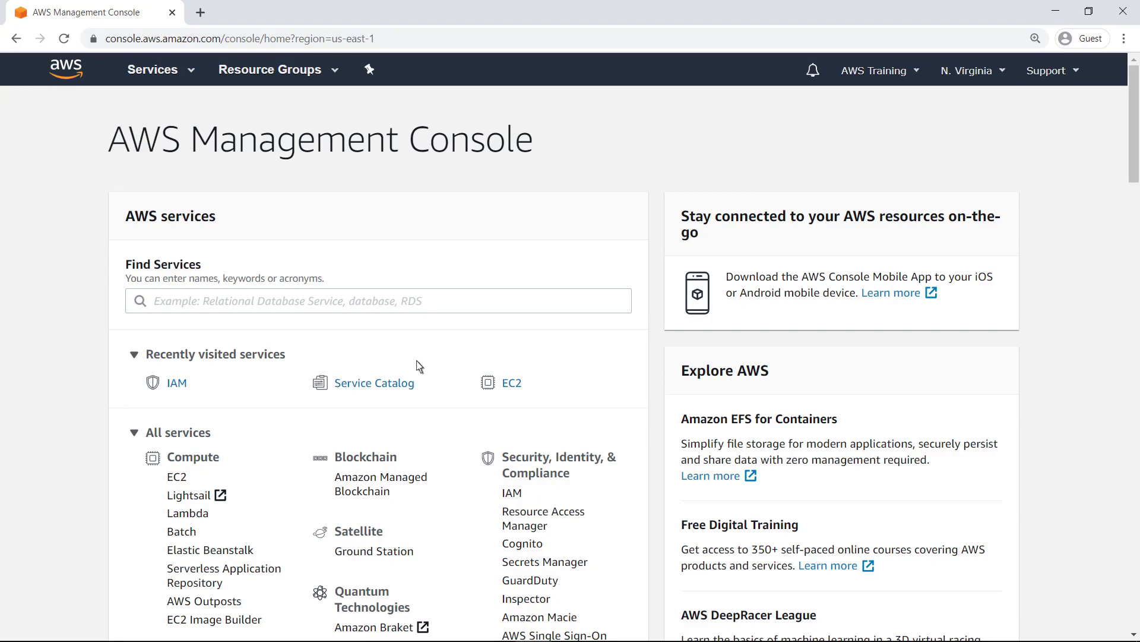
- Examine the products and the groups, roles, and users of the Service Catalog EC2 Reference Architecture portfolio in Service Catalog
left_click(412, 386)
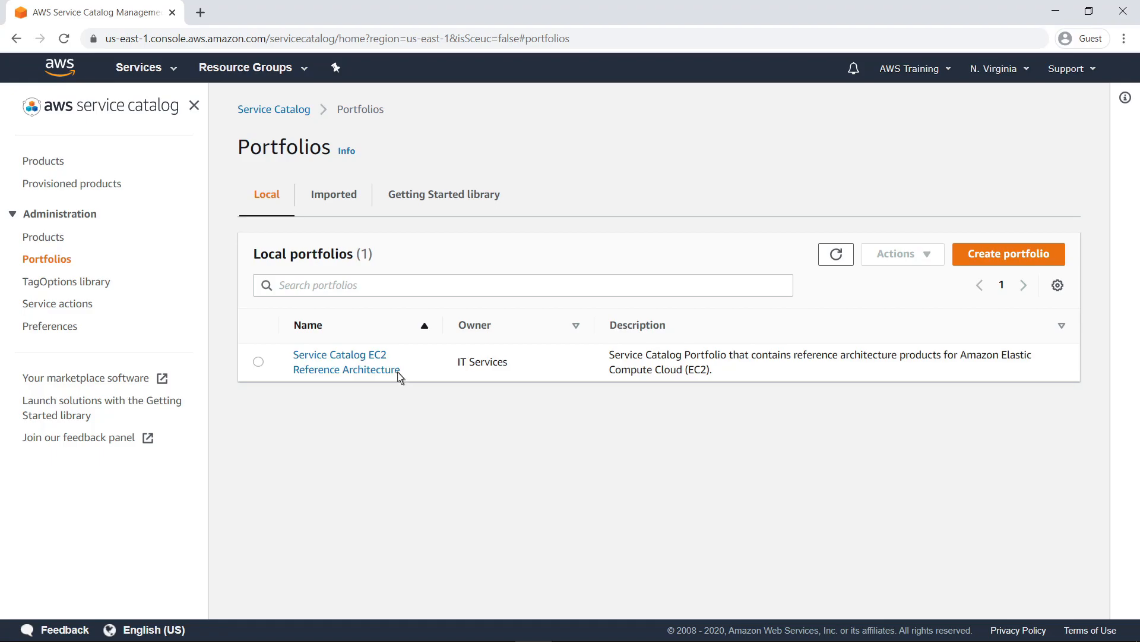
left_click(386, 359)
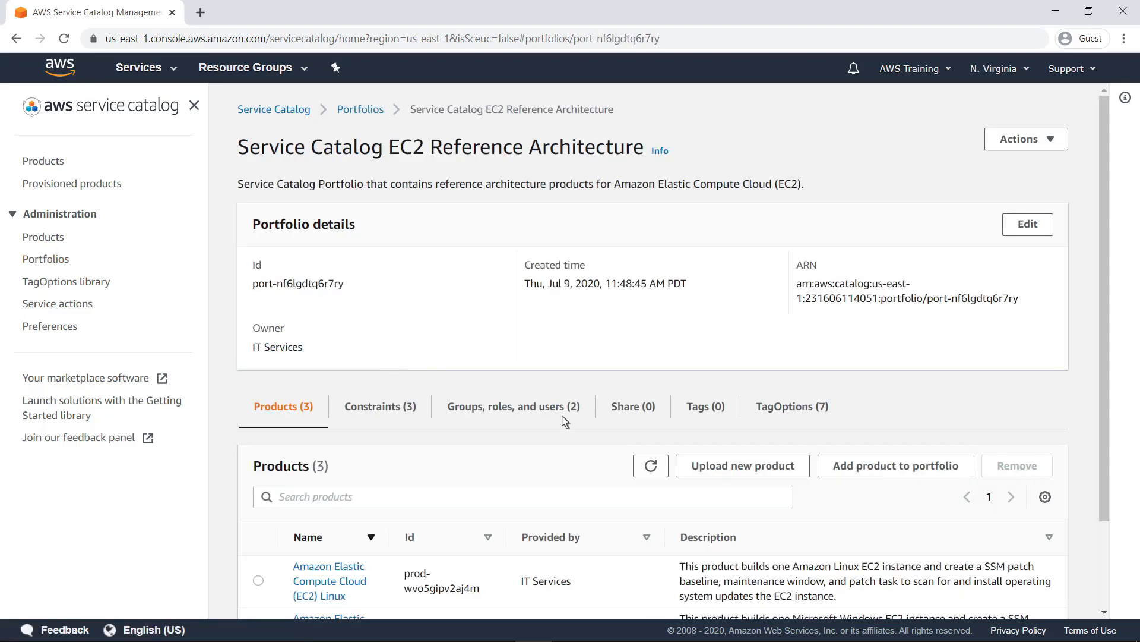
scroll(1109, 600, "down", 2)
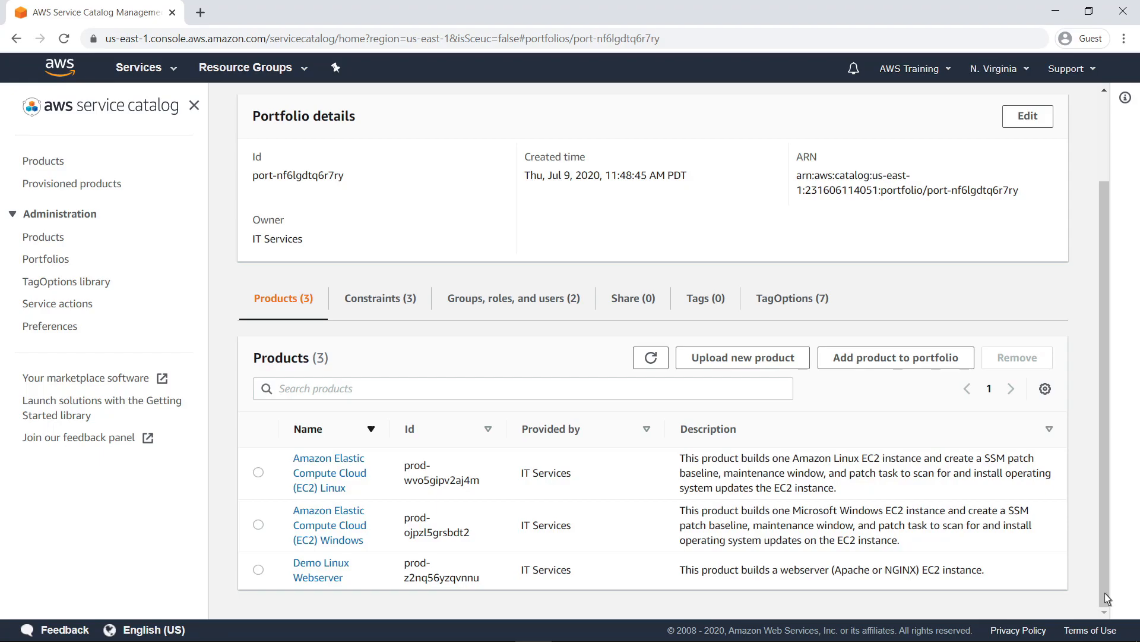
left_click(574, 298)
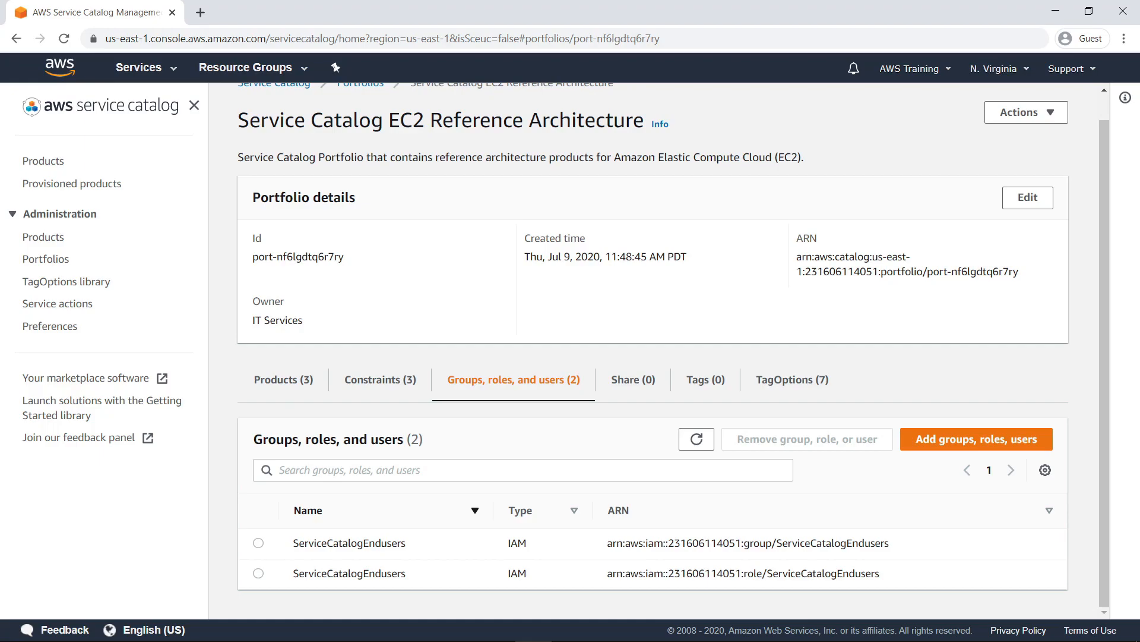
- Inspect the users and permissions of the ServiceCatalogEndusers group in IAM
left_click(174, 70)
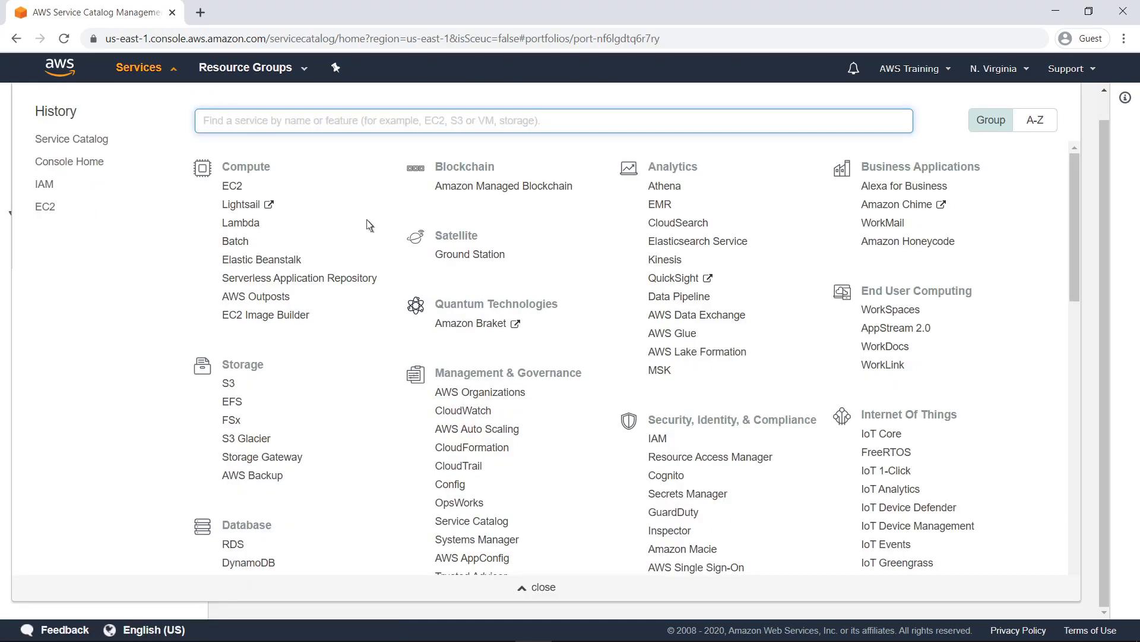
left_click(654, 443)
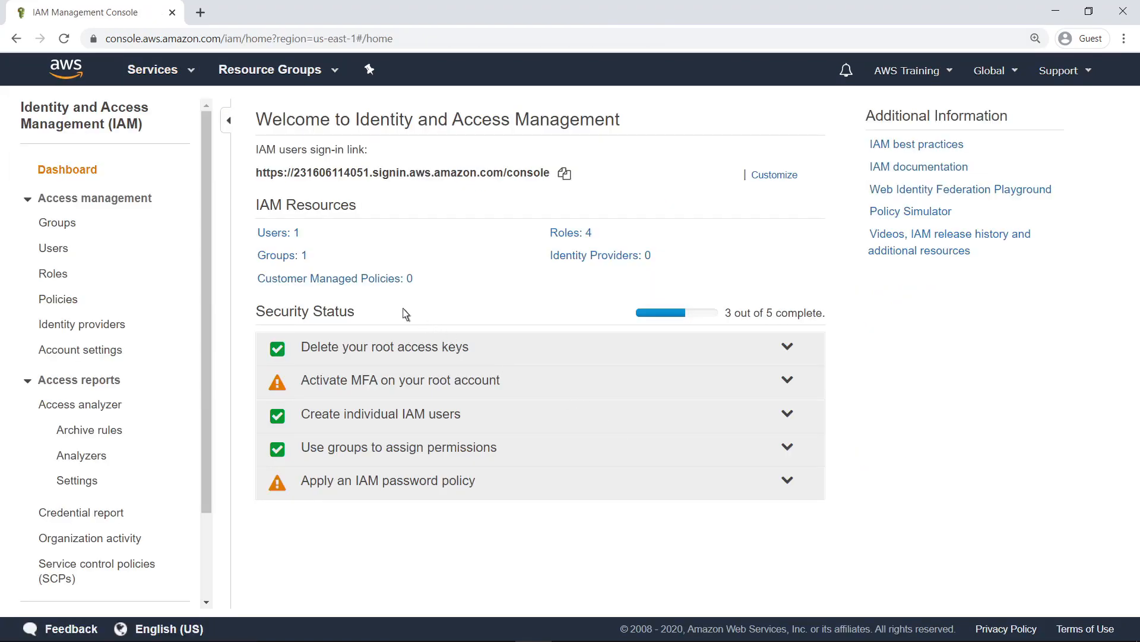
left_click(308, 260)
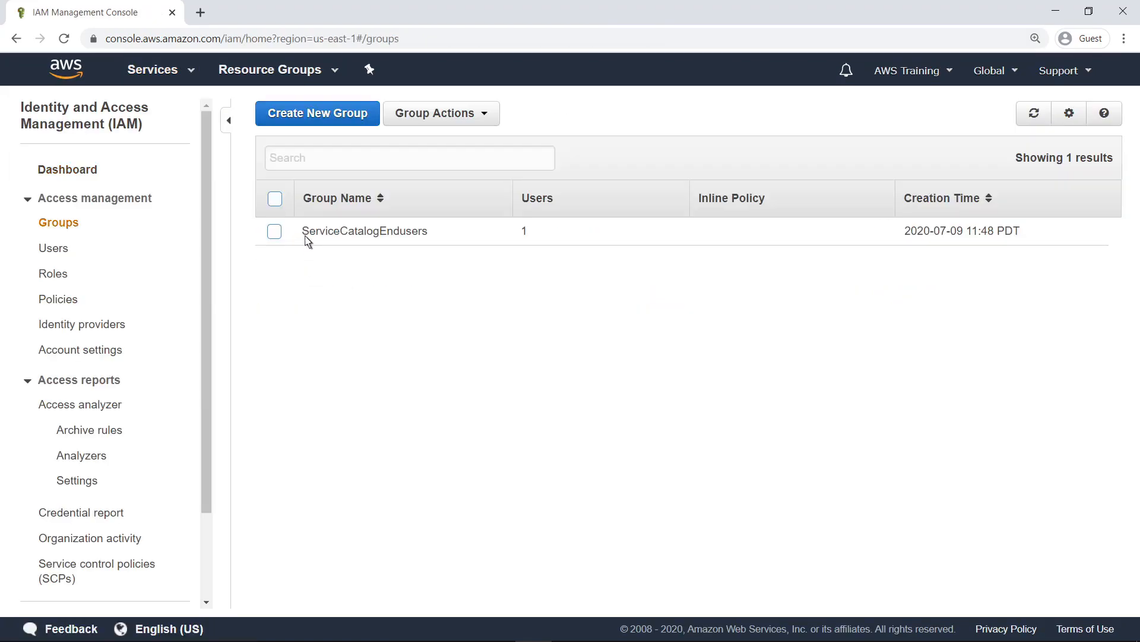
left_click(306, 233)
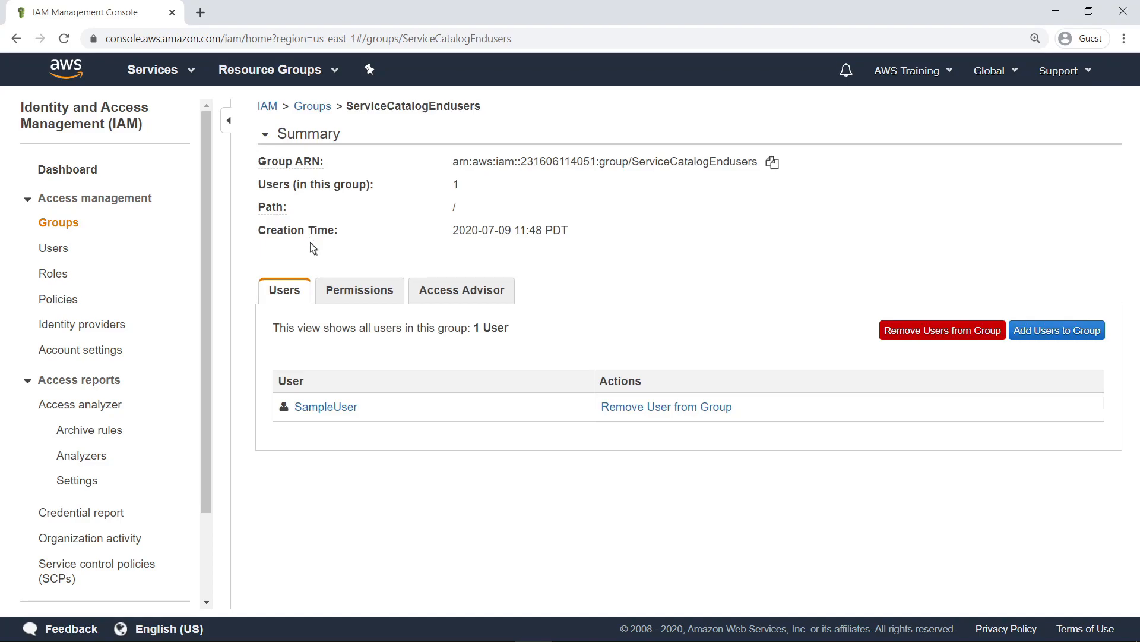
left_click(332, 296)
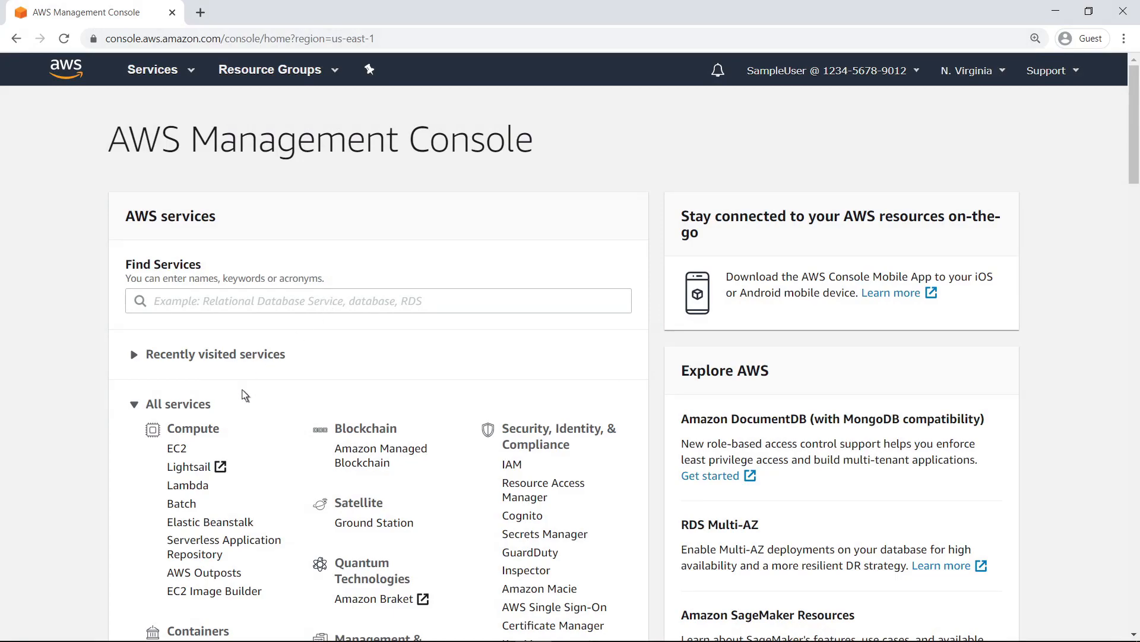
- Try to launch an EC2 instance directly from the 64-bit (x86) Amazon Linux 2 AMI as the end user
left_click(177, 448)
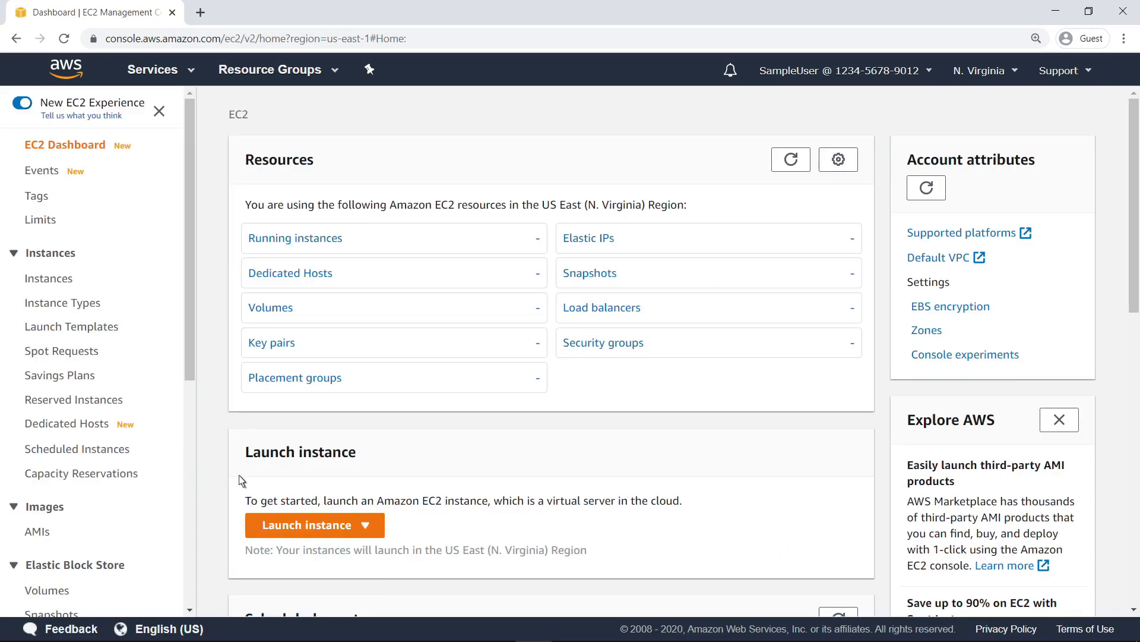
left_click(363, 527)
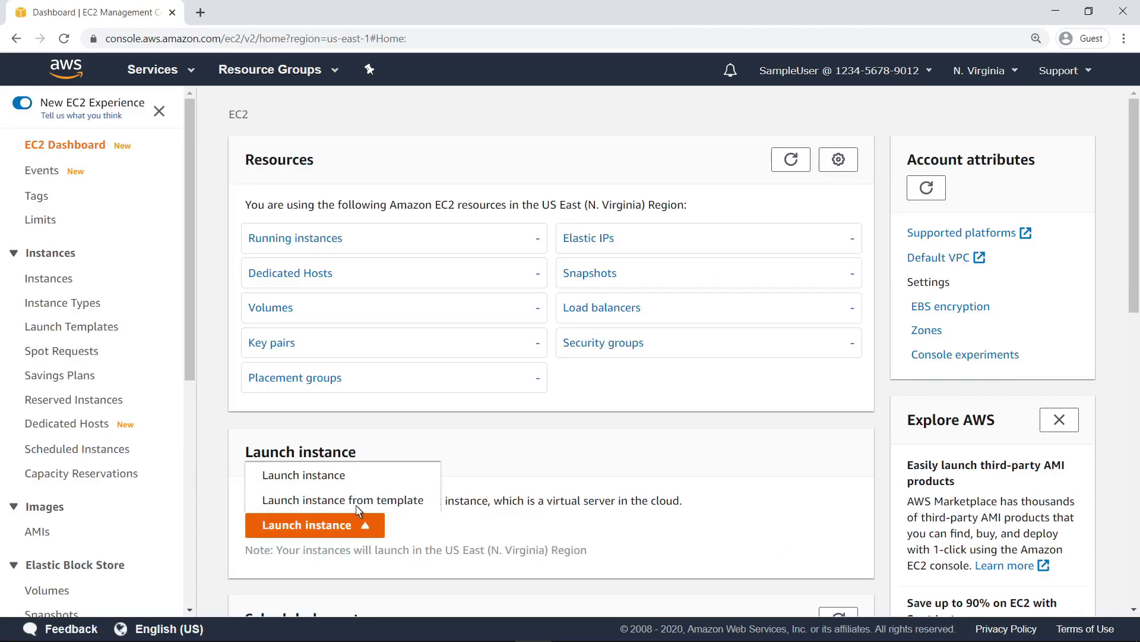
left_click(345, 477)
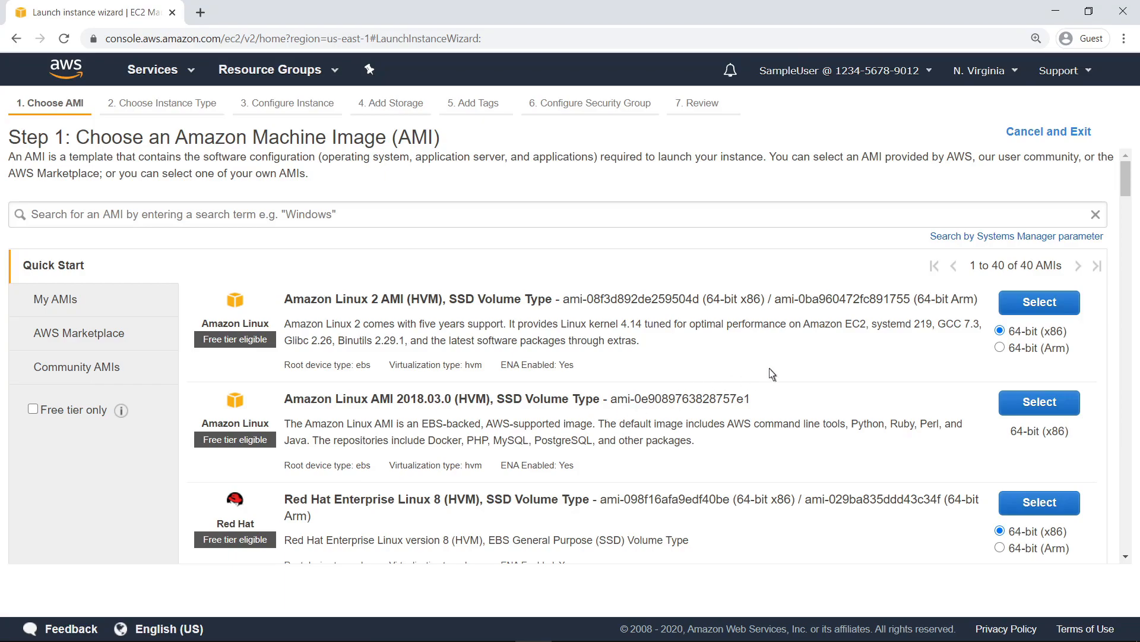
left_click(1027, 304)
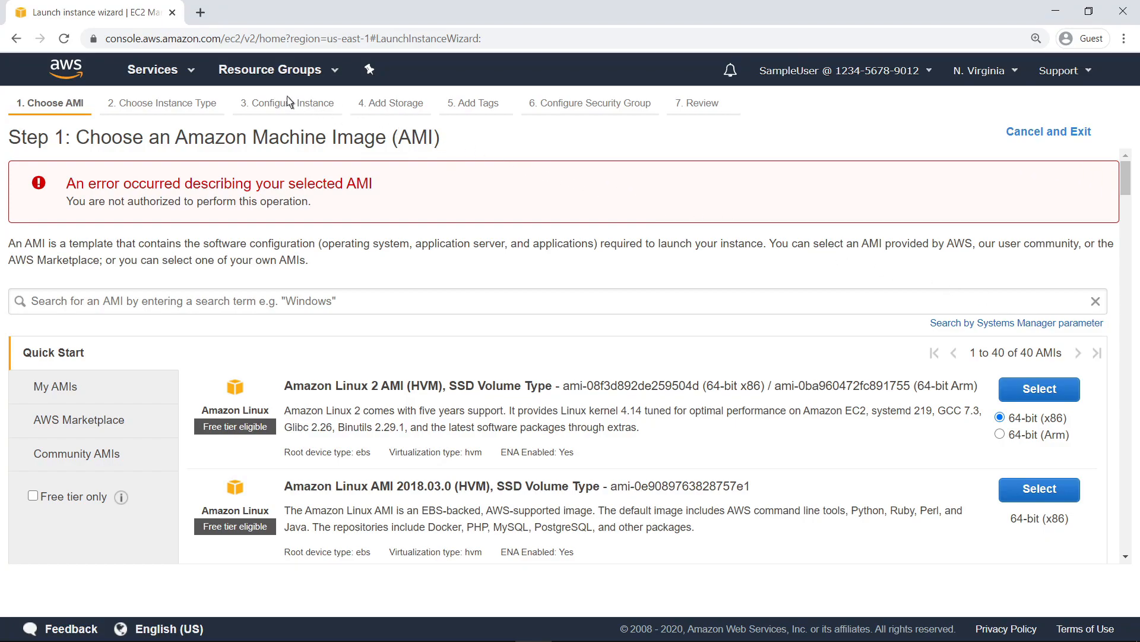
- Start launching the Amazon Elastic Compute Cloud (EC2) Linux product from the Service Catalog products list
left_click(193, 70)
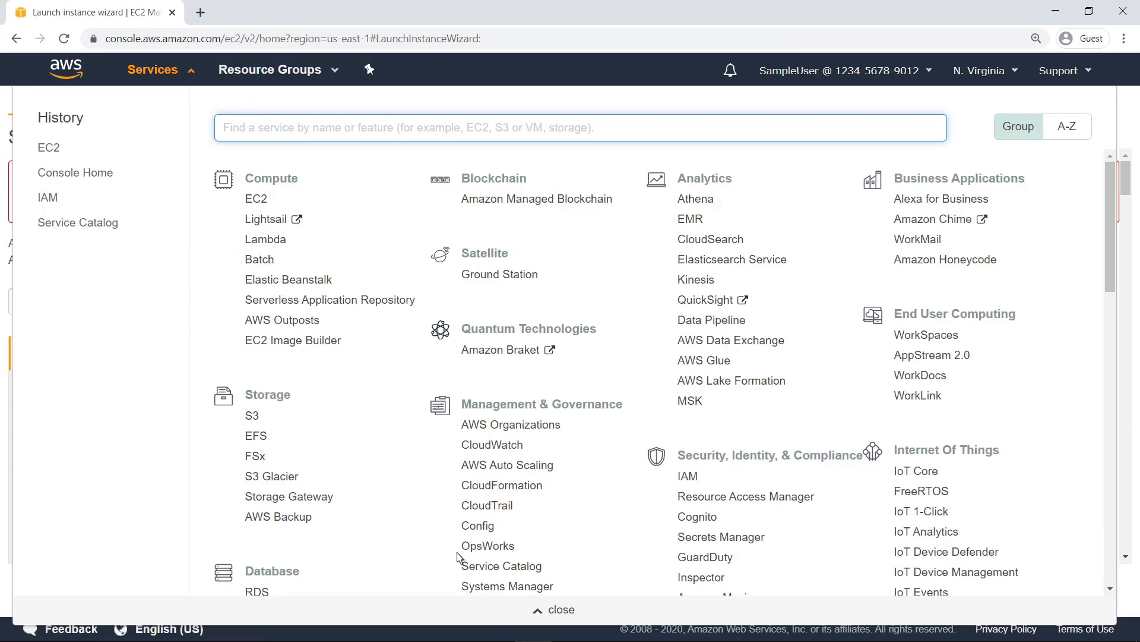
left_click(500, 566)
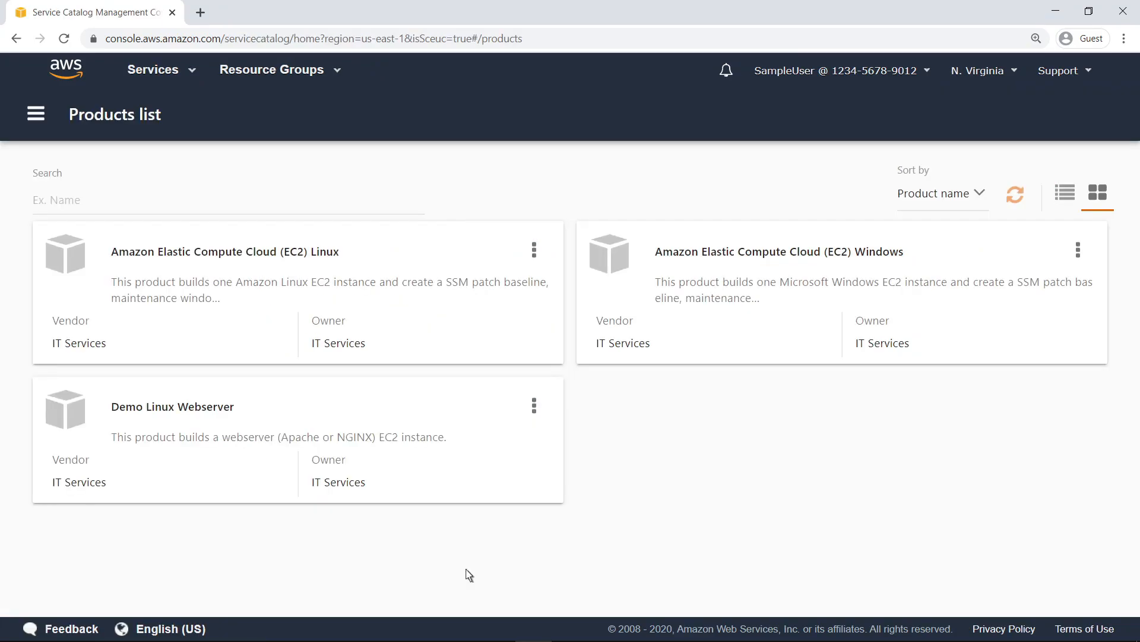
left_click(534, 252)
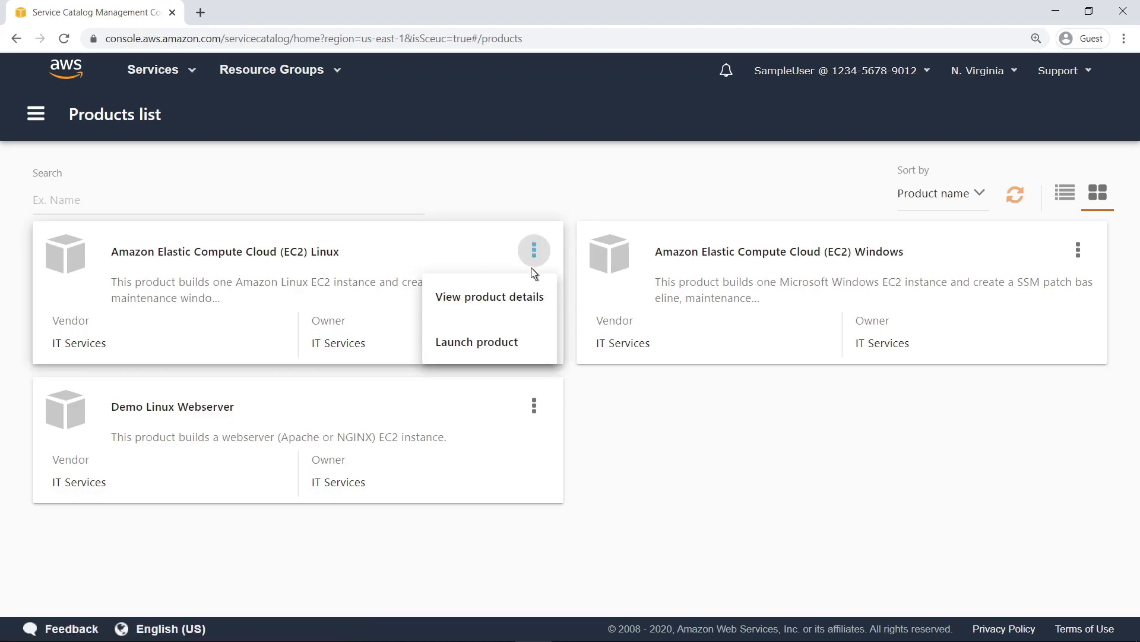
left_click(517, 345)
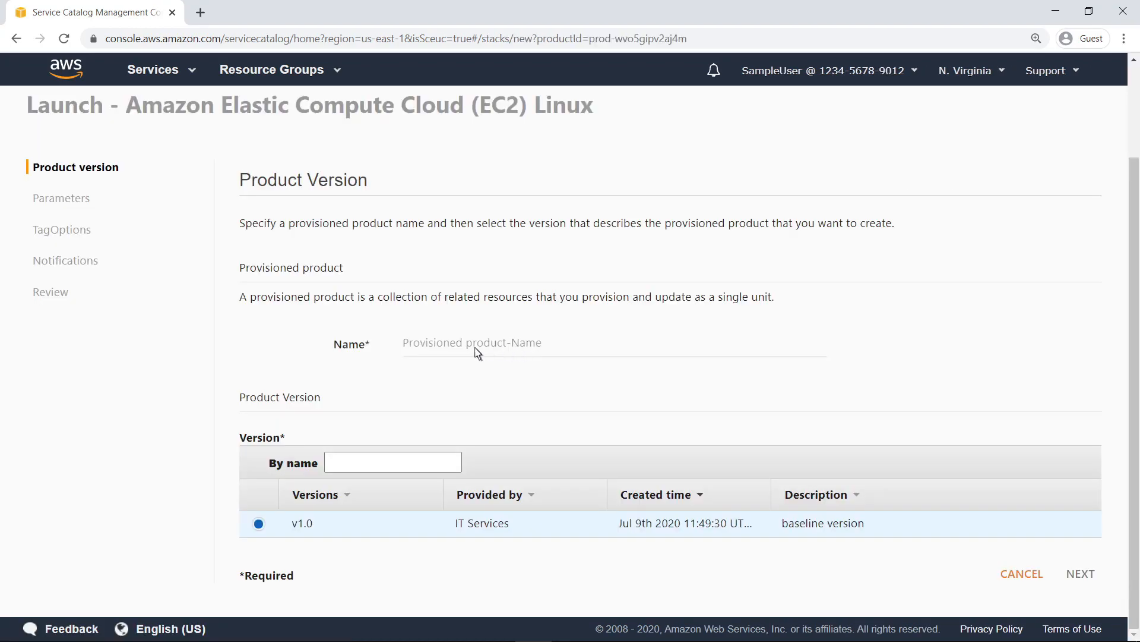
- Name the provisioned product Sample_Amazon_Linux_EC2_Env and continue with version v1.0 to the parameters
left_click(404, 350)
type("Sample_Amazon_Linux_EC2_Env")
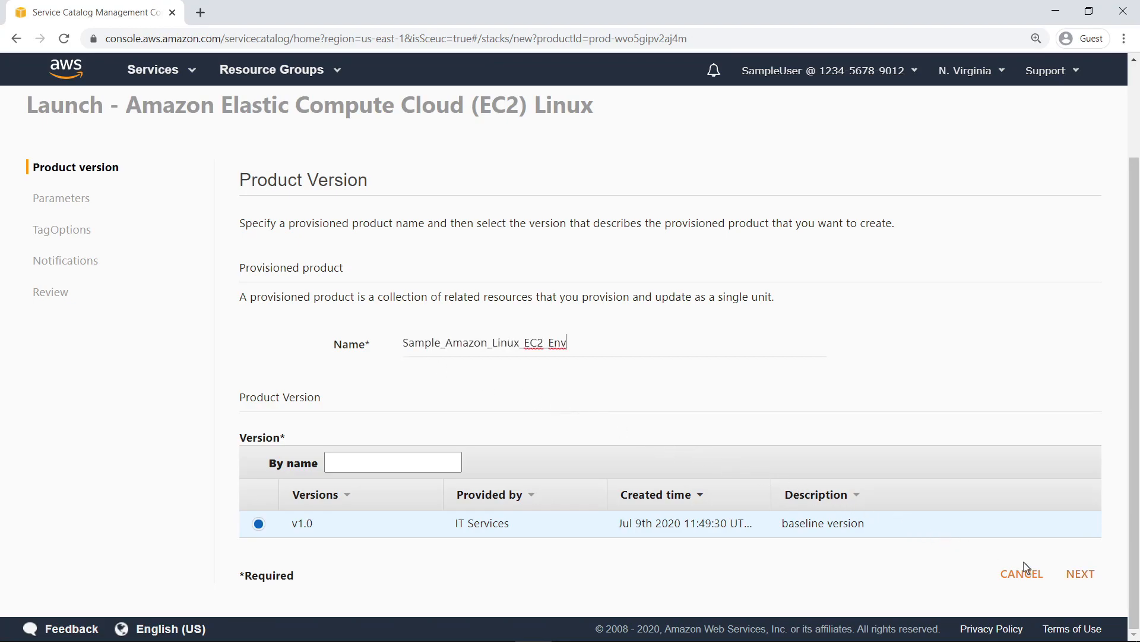
left_click(1069, 578)
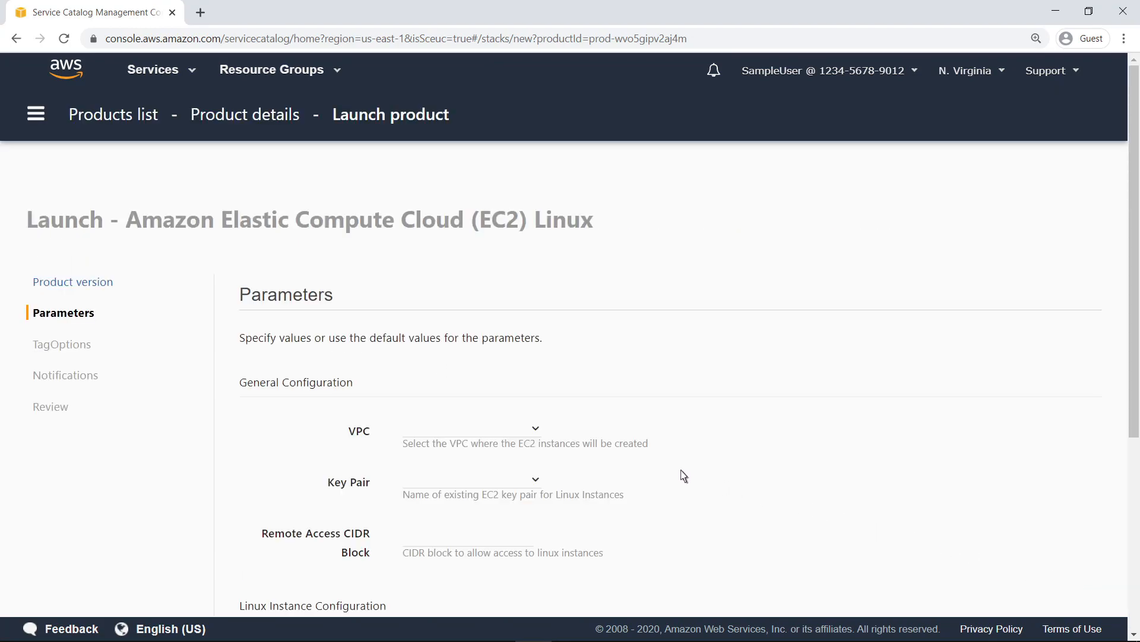
- Set the general configuration to VPC vpc-04c62979, key pair SampleKeyPair and remote access CIDR block 10.0.0.0/24
left_click(541, 432)
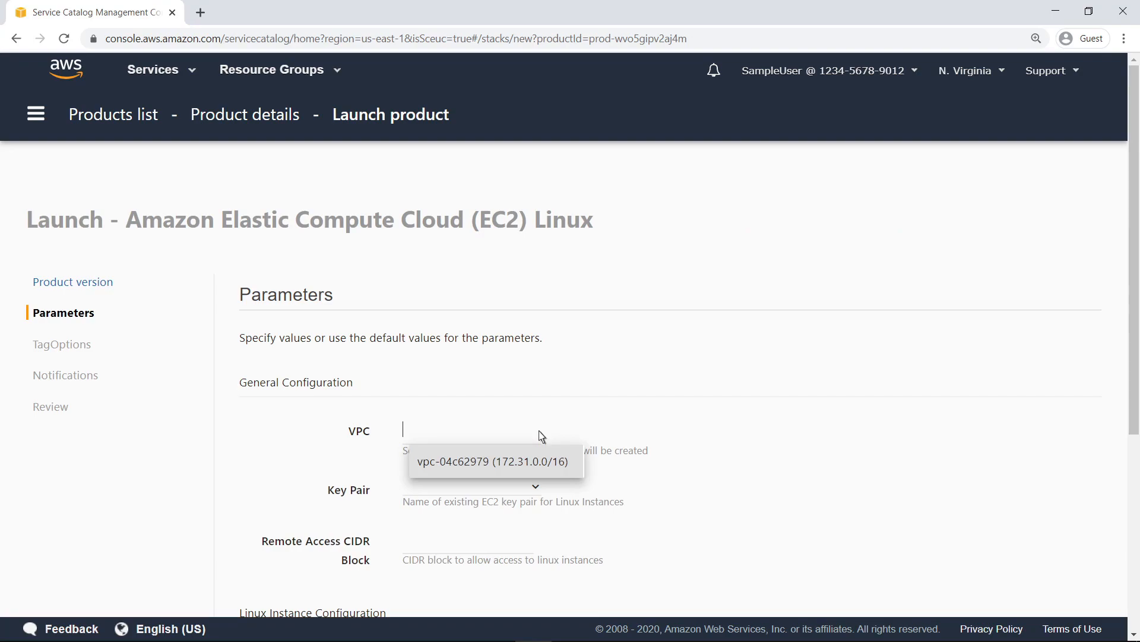
left_click(568, 467)
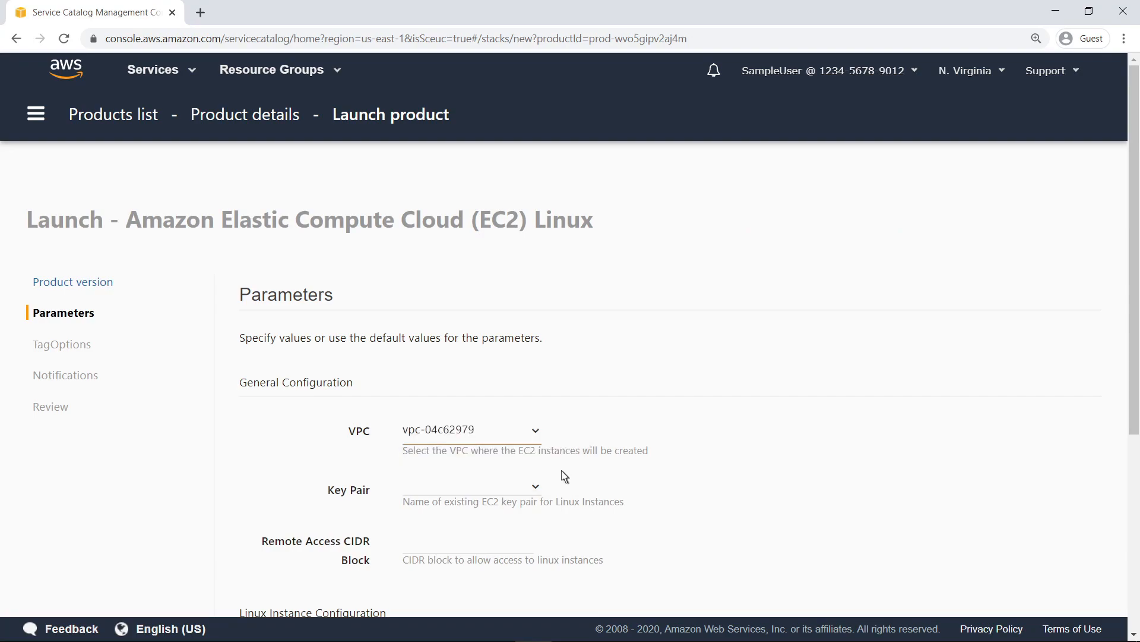
left_click(536, 488)
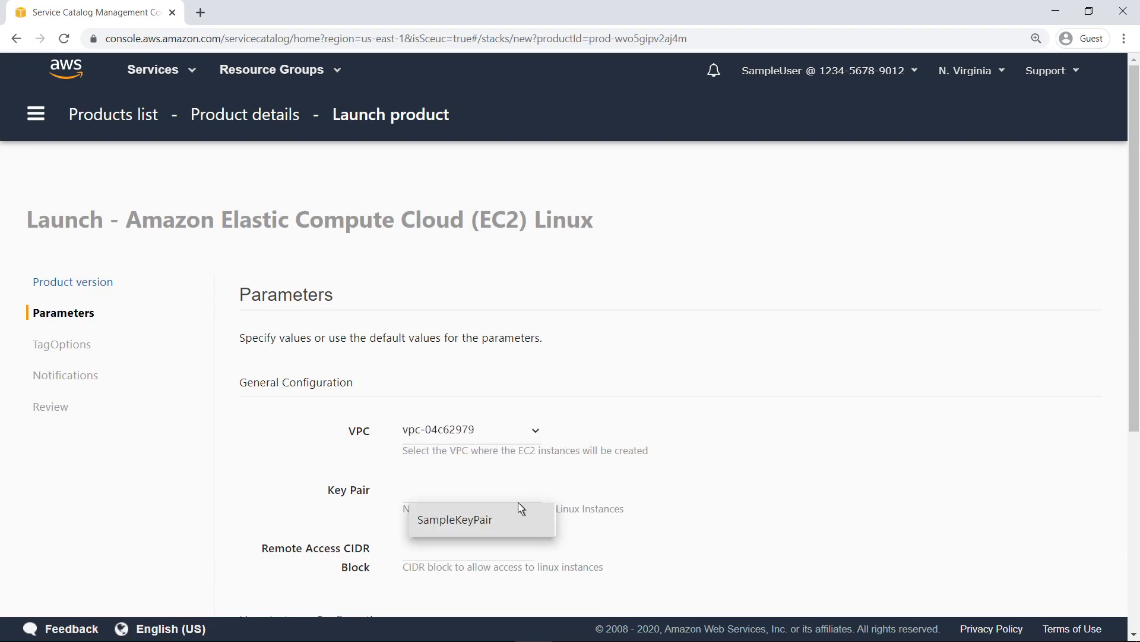
left_click(493, 525)
left_click(418, 554)
type("10.0.0.0/24")
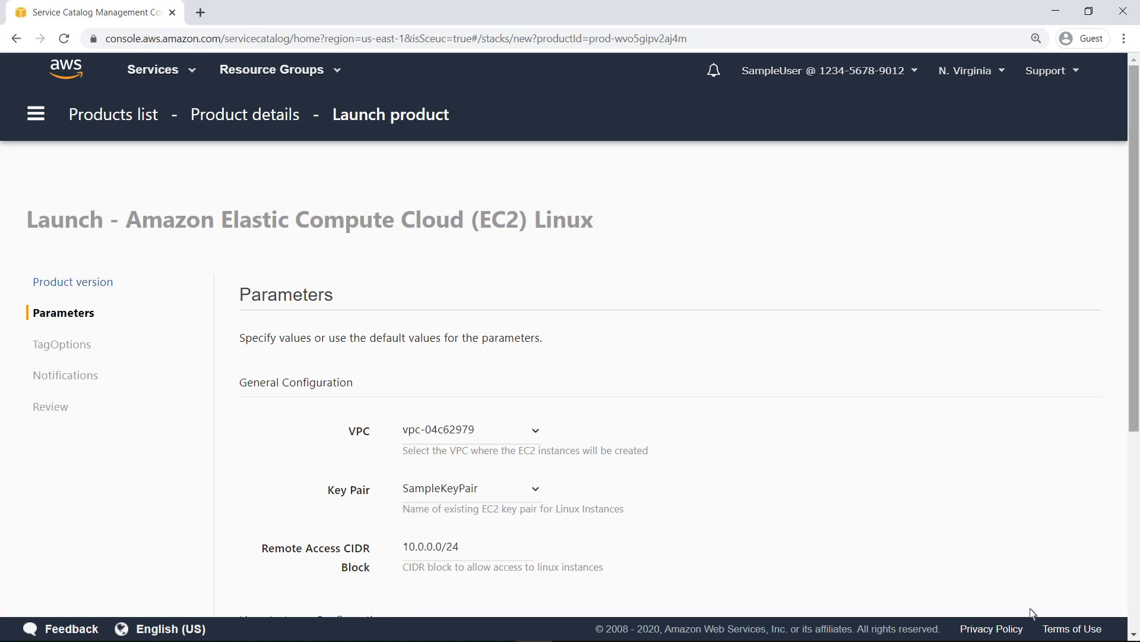
- Set the Linux instance type to t2.micro and the subnet to subnet-149f7925, and continue to the TagOptions
scroll(1136, 621, "down", 5)
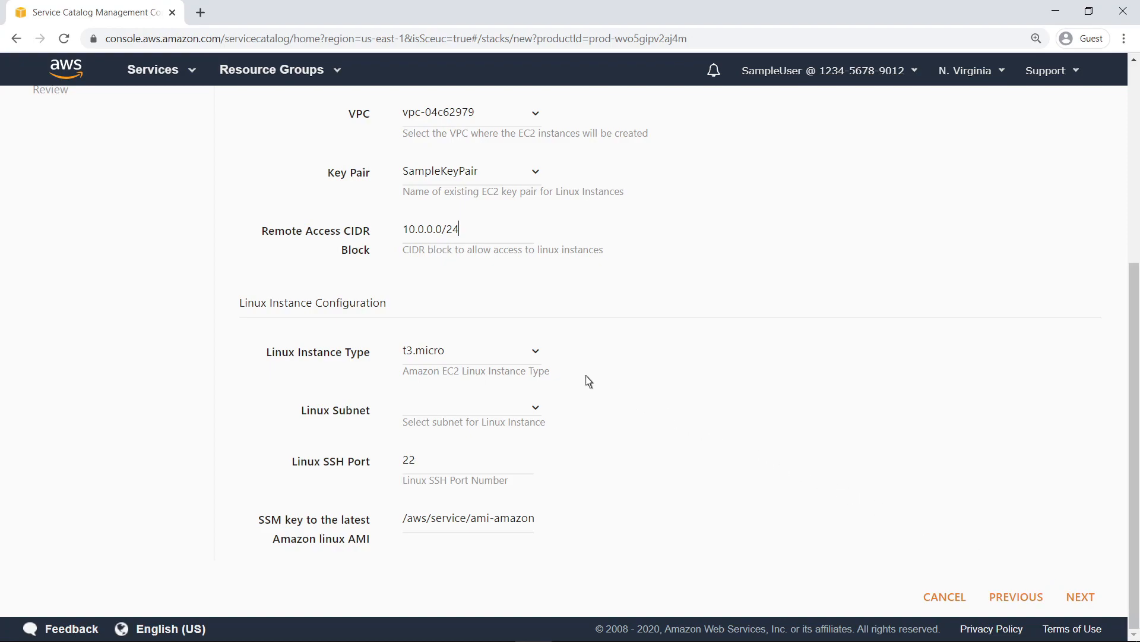
left_click(537, 354)
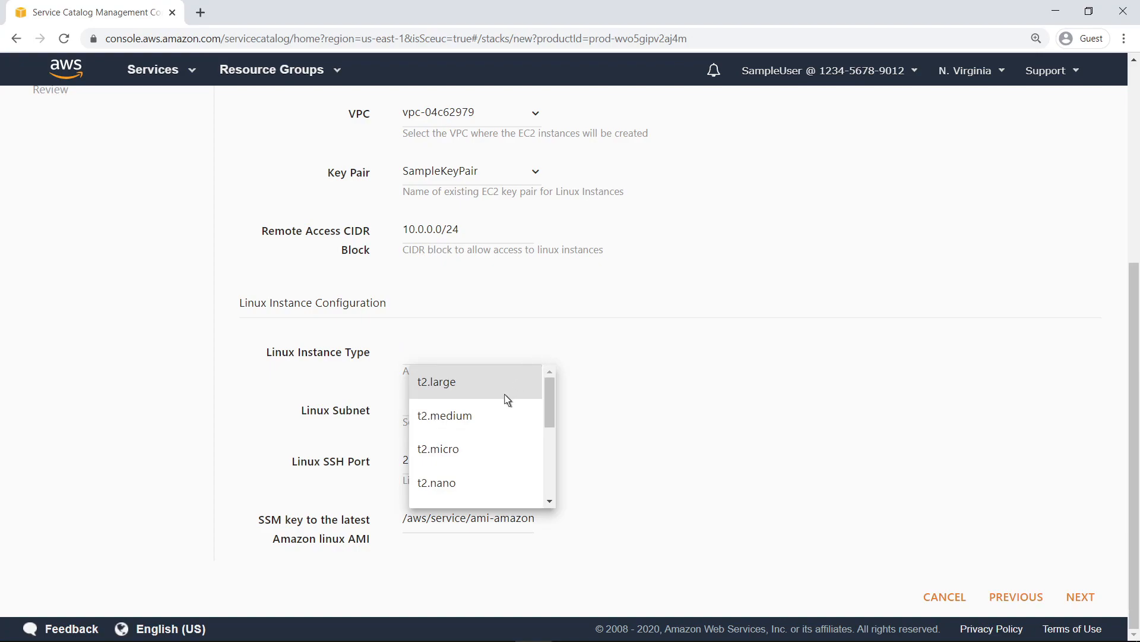
left_click(457, 453)
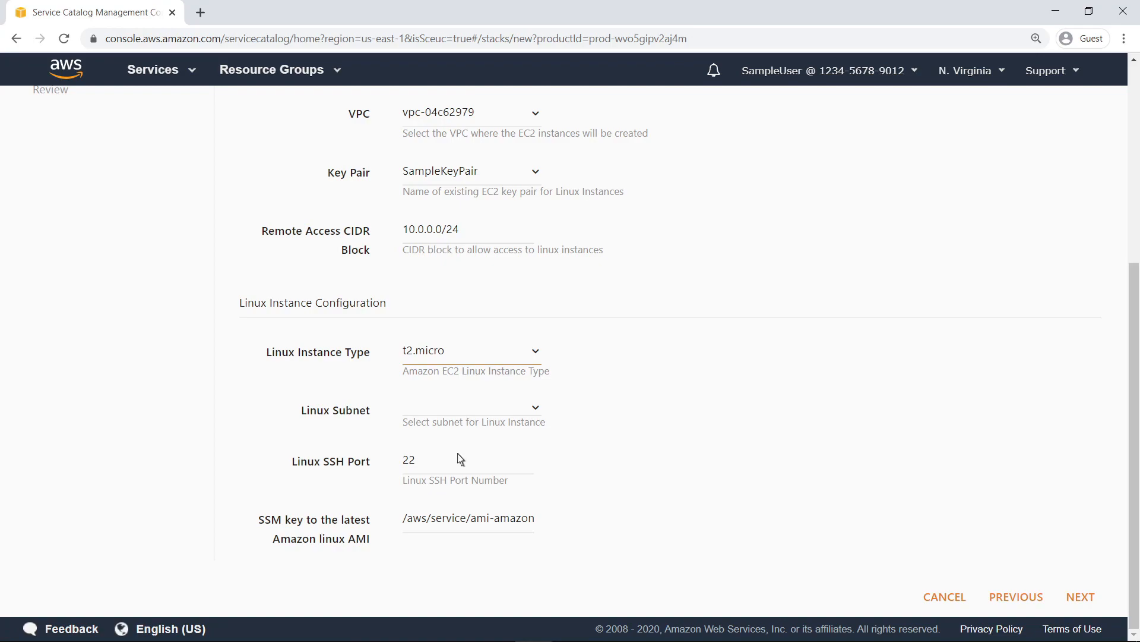
left_click(537, 409)
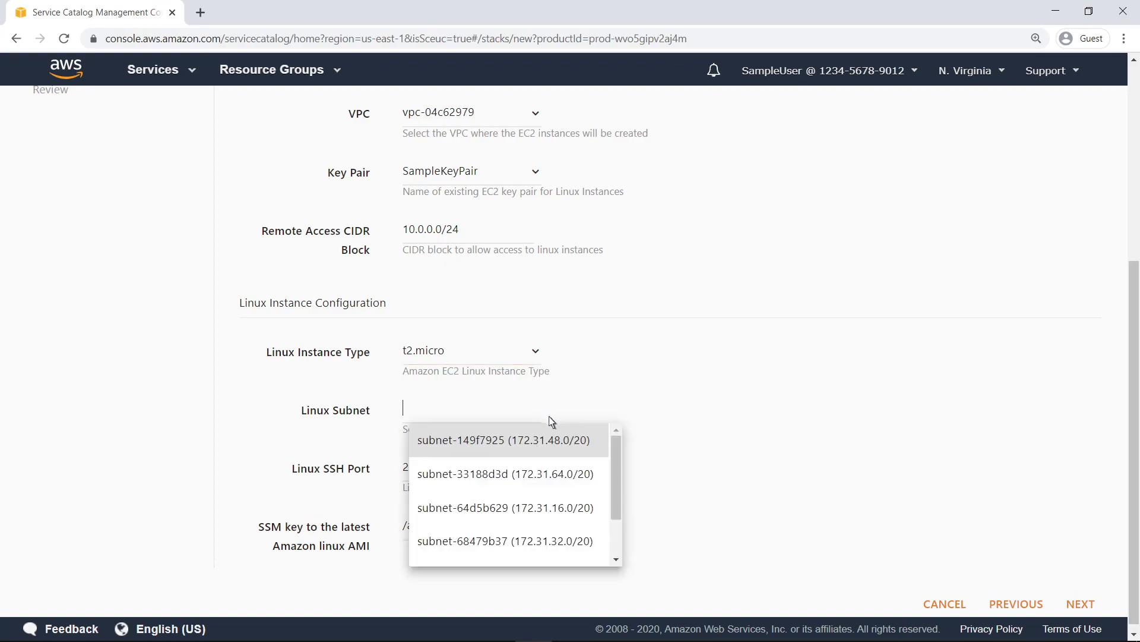
left_click(590, 448)
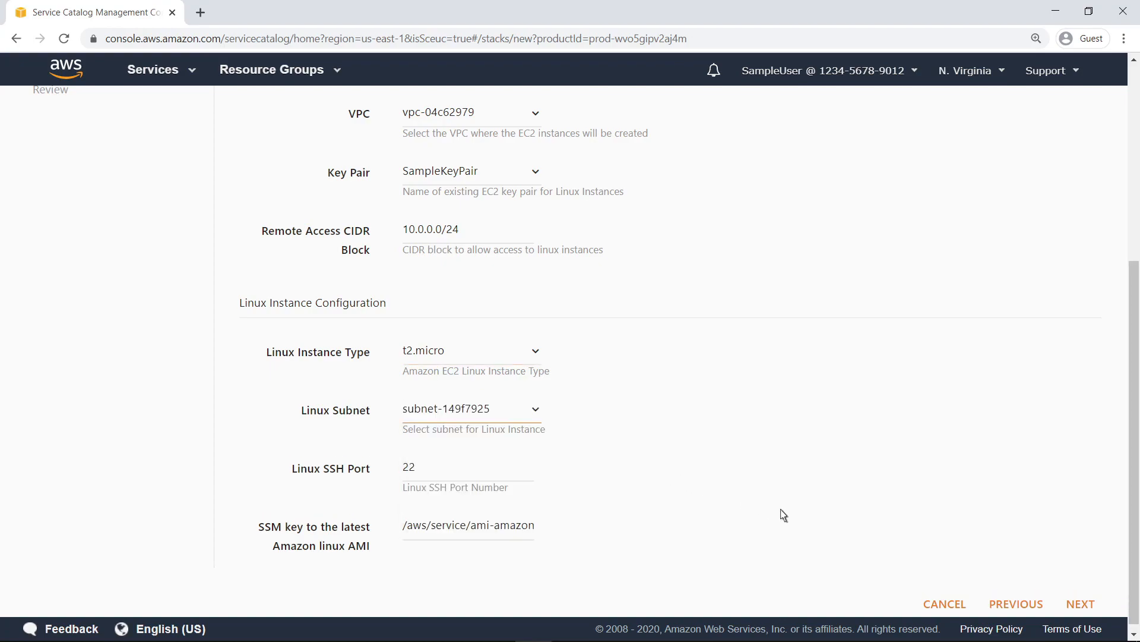
left_click(1068, 607)
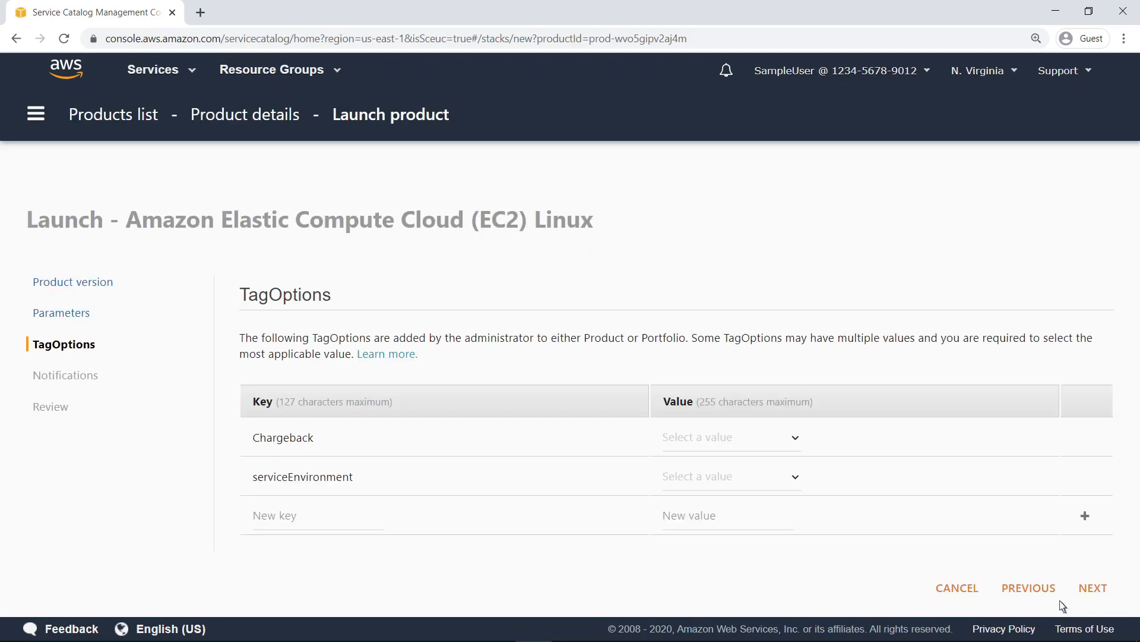
- Set the Chargeback tag to DATA-INSIGHTS and the serviceEnvironment tag to PROD, and continue to the notifications
left_click(796, 439)
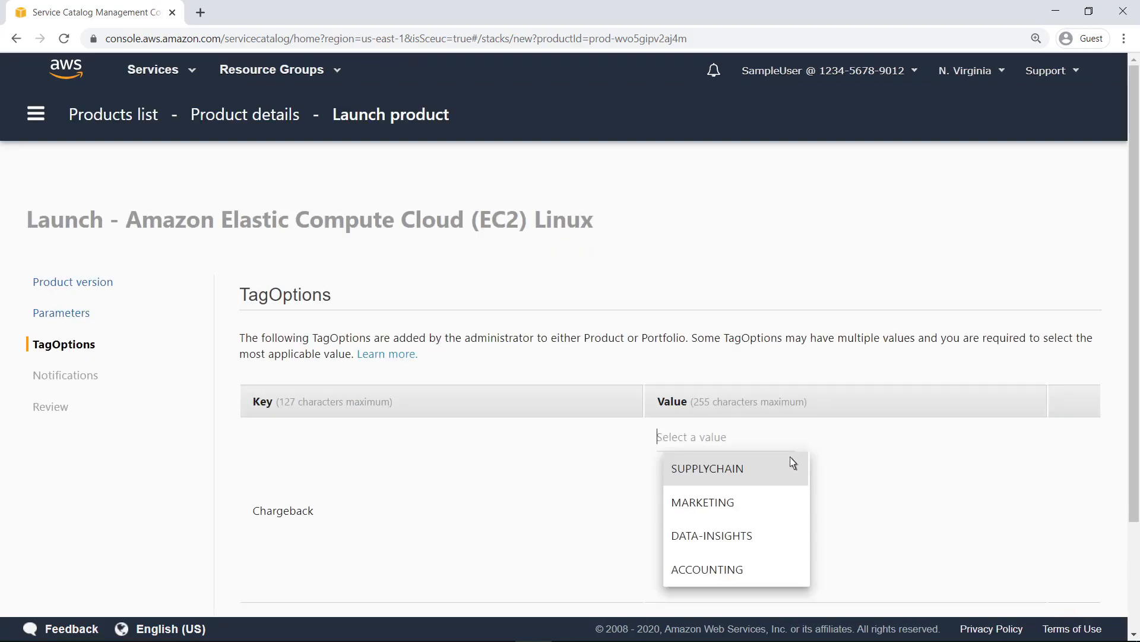
left_click(753, 536)
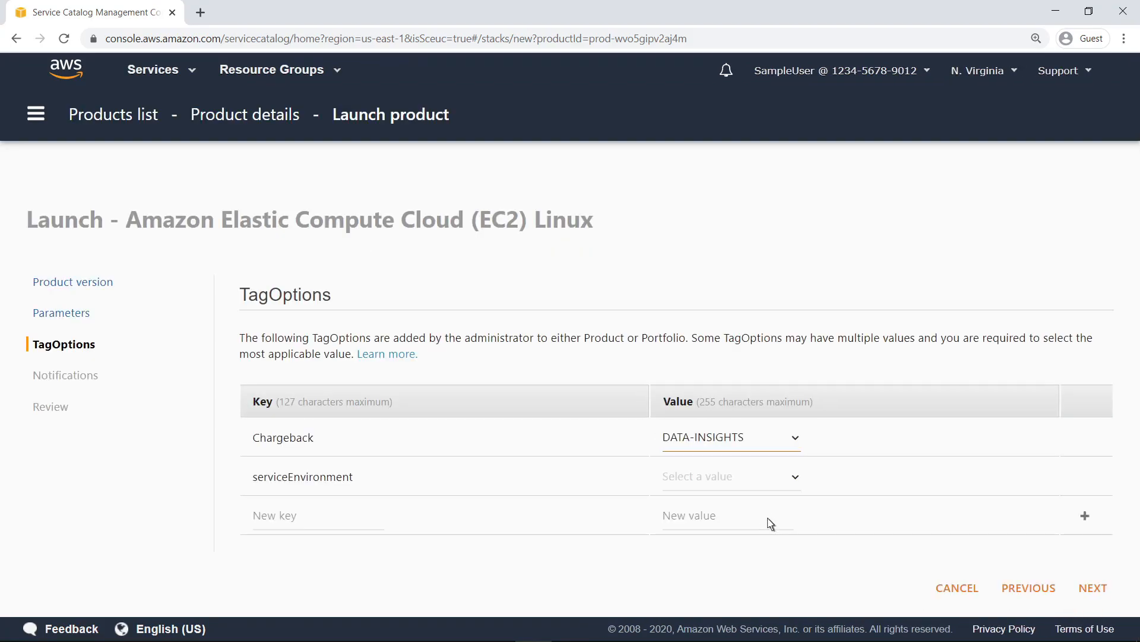
left_click(796, 480)
left_click(705, 544)
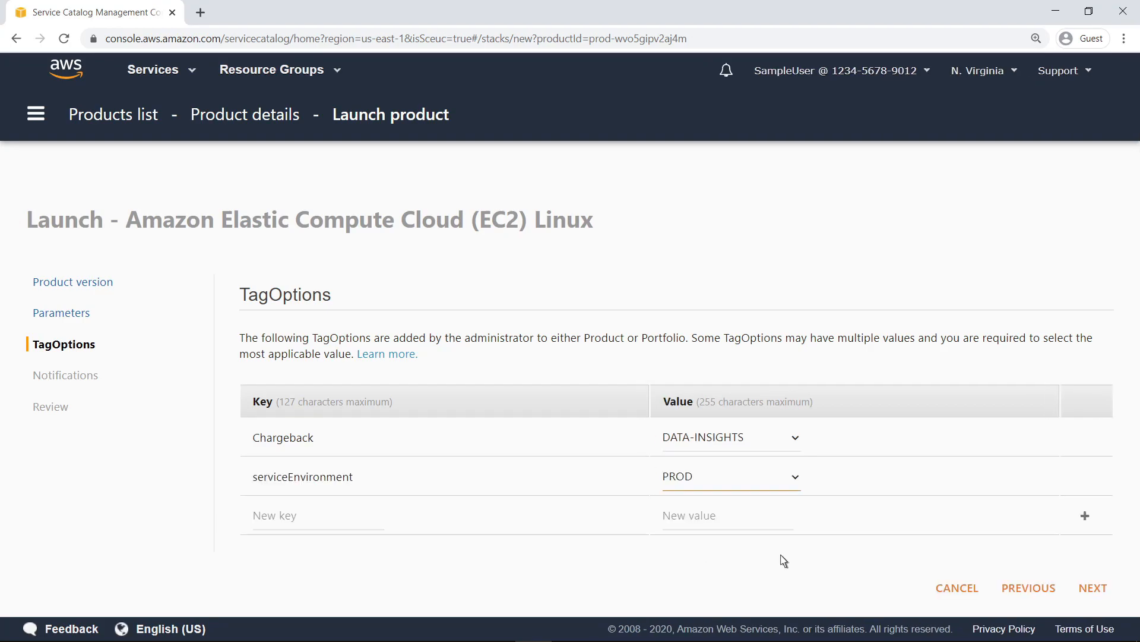
left_click(1082, 591)
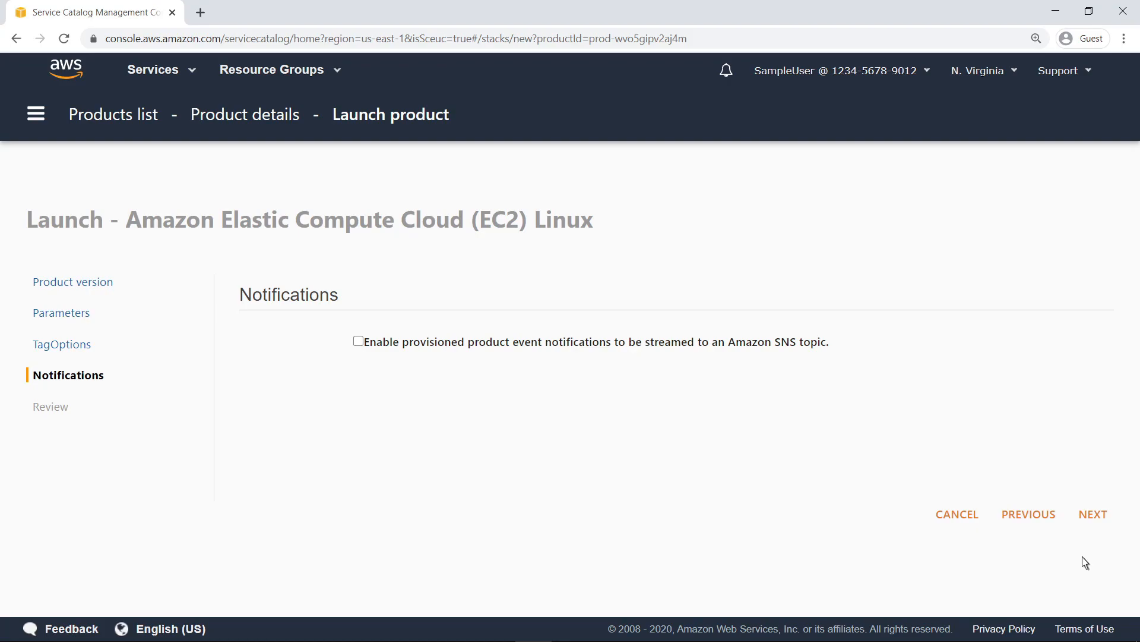
- Launch the EC2 Linux product without SNS notifications and go to the provisioned products list
left_click(1082, 518)
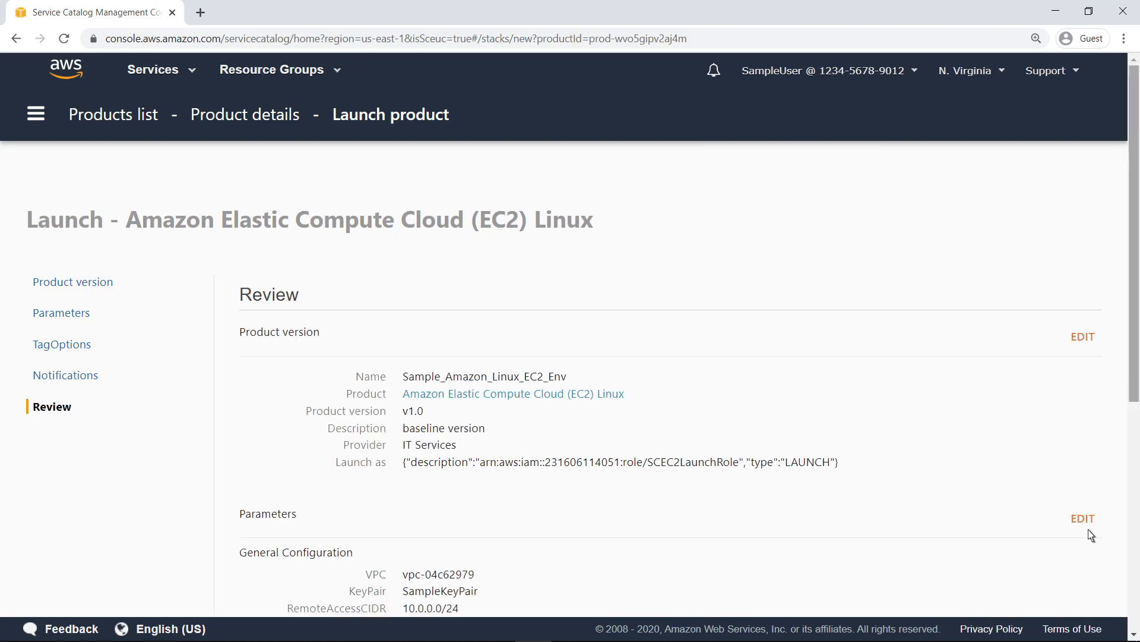
scroll(1130, 614, "down", 5)
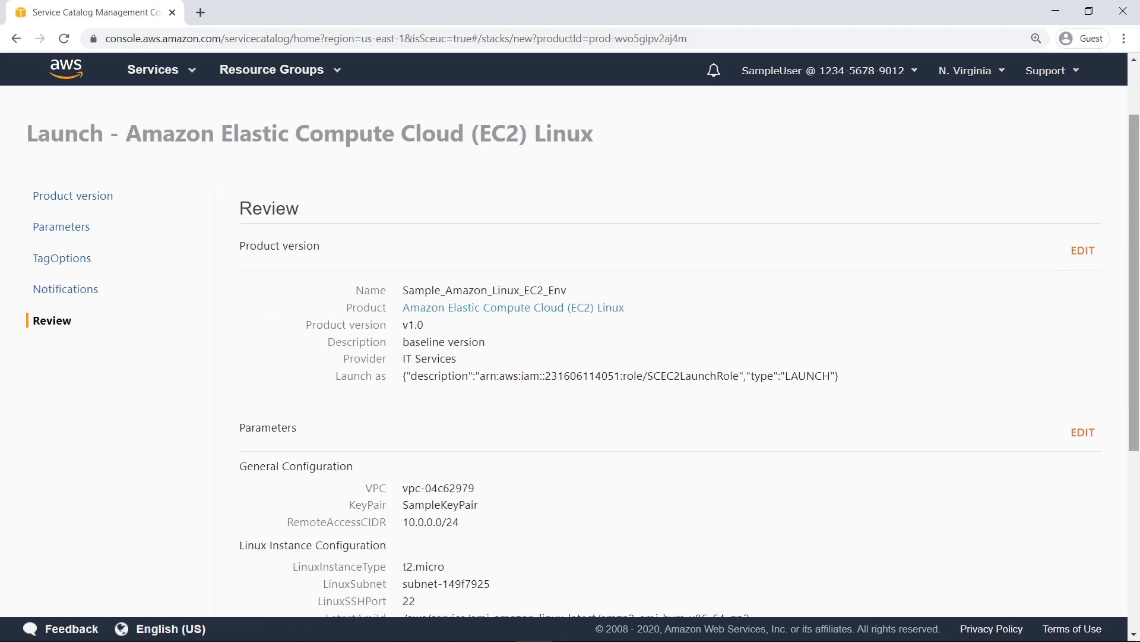
scroll(1130, 618, "down", 2)
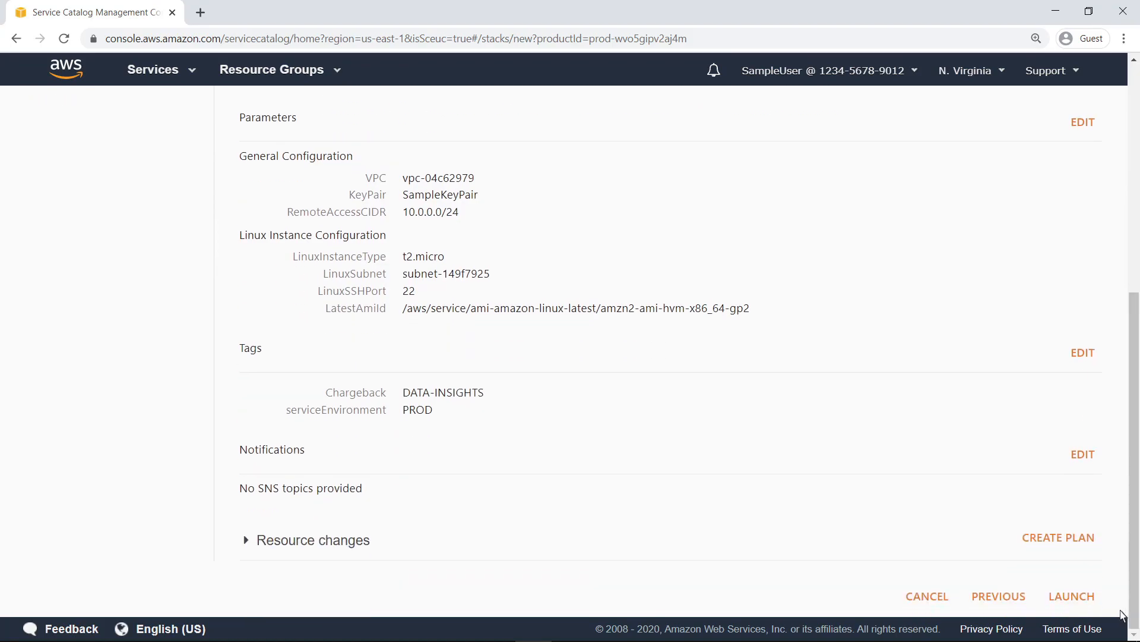
left_click(1073, 596)
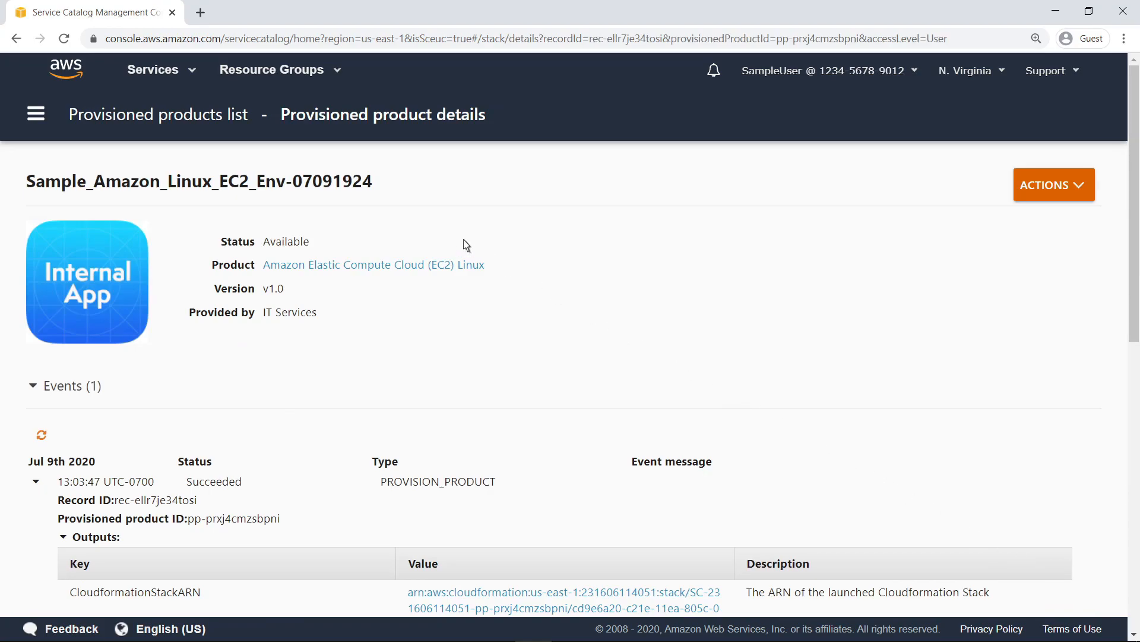
left_click(247, 119)
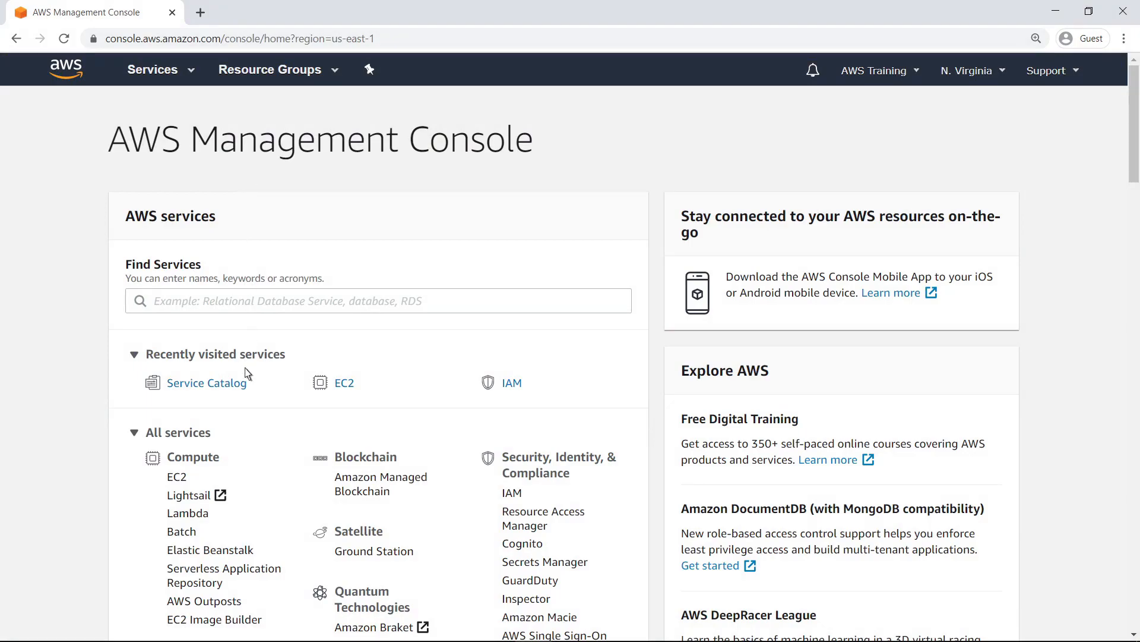
- Open Service Catalog from the administrator's console and start creating a budget for the Service Catalog EC2 Reference Architecture portfolio
left_click(247, 389)
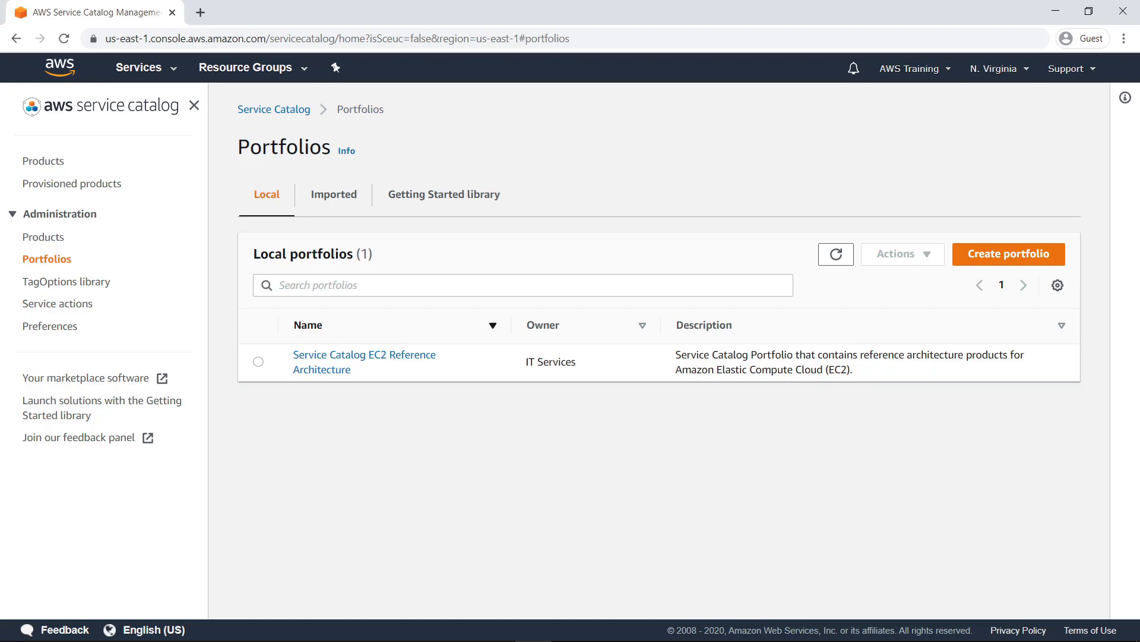
left_click(258, 362)
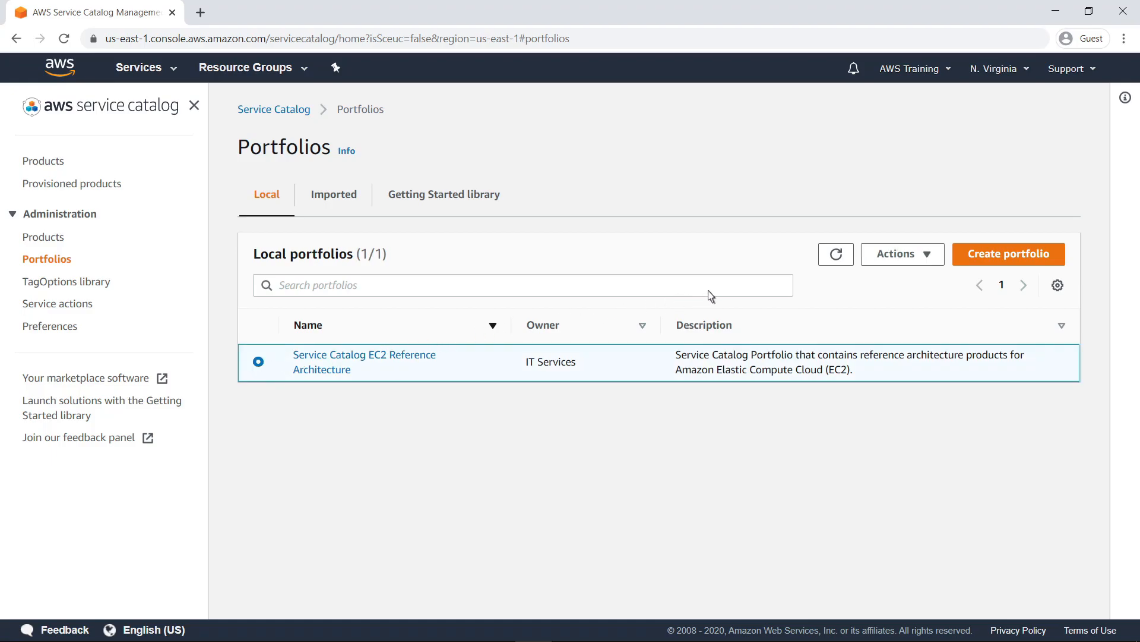
left_click(928, 257)
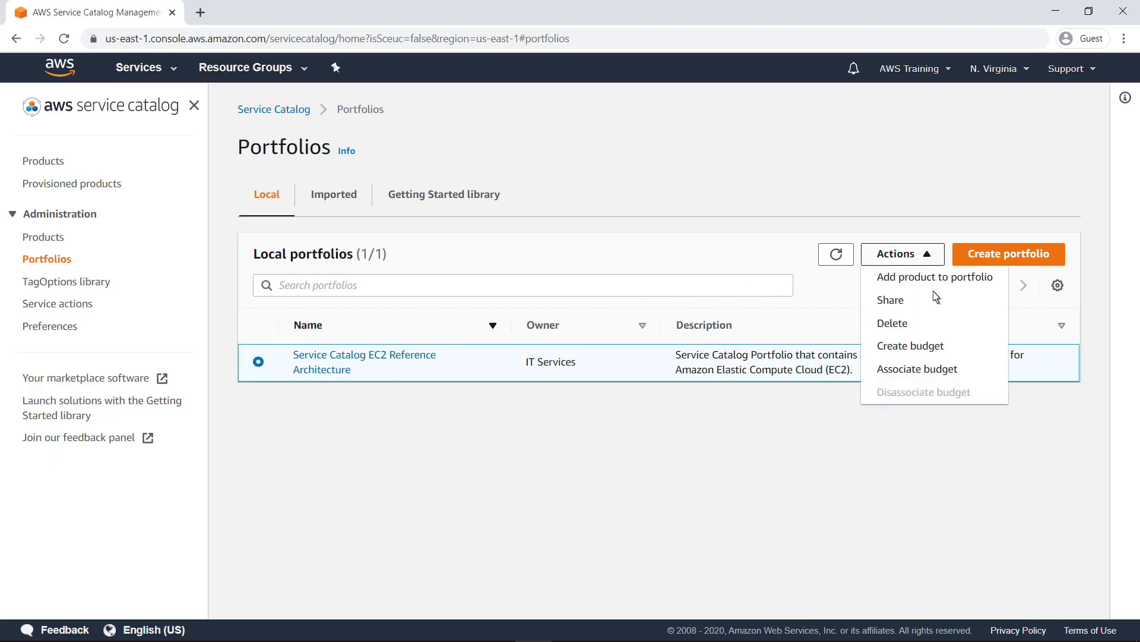
left_click(943, 348)
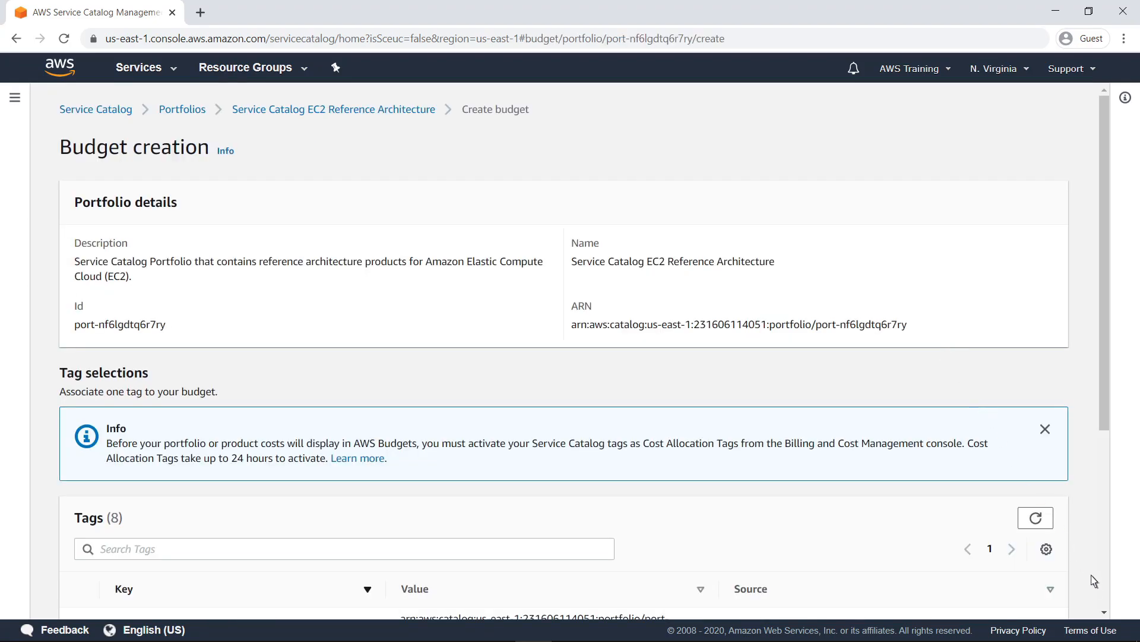
- Associate the aws:servicecatalog:portfolioArn system tag with the budget and continue its creation in AWS Budgets
scroll(1106, 597, "down", 5)
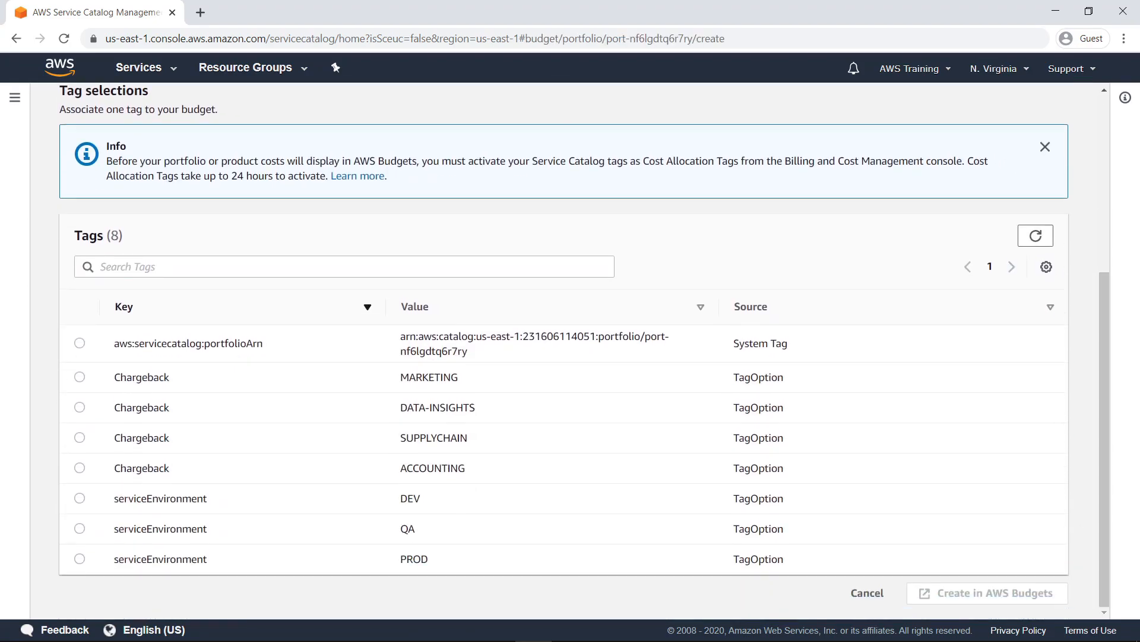
left_click(81, 344)
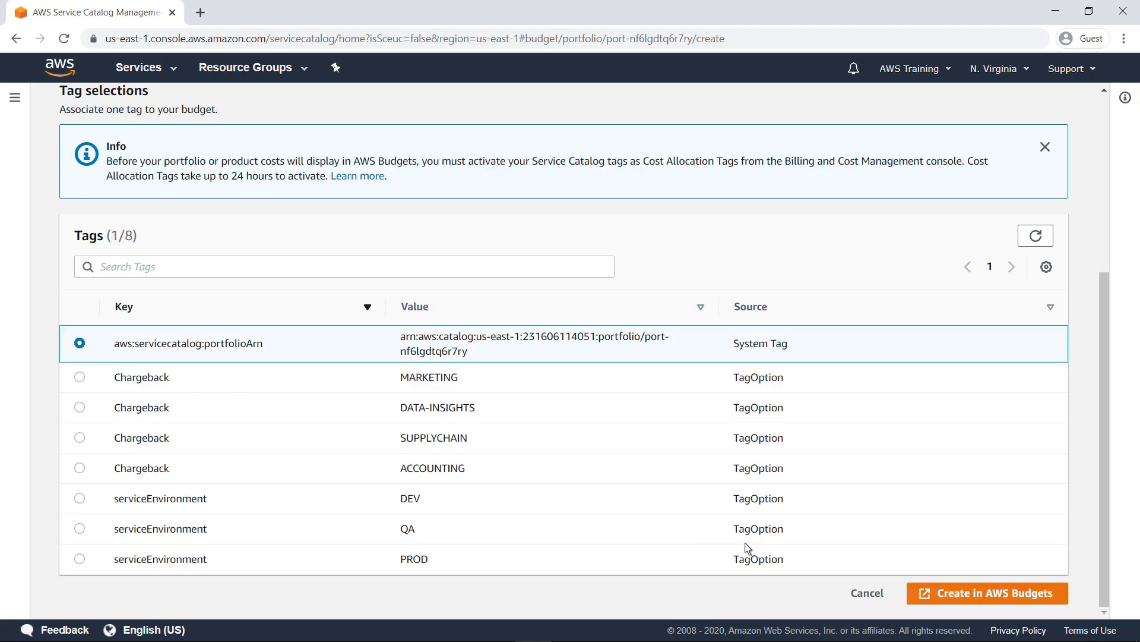
left_click(925, 596)
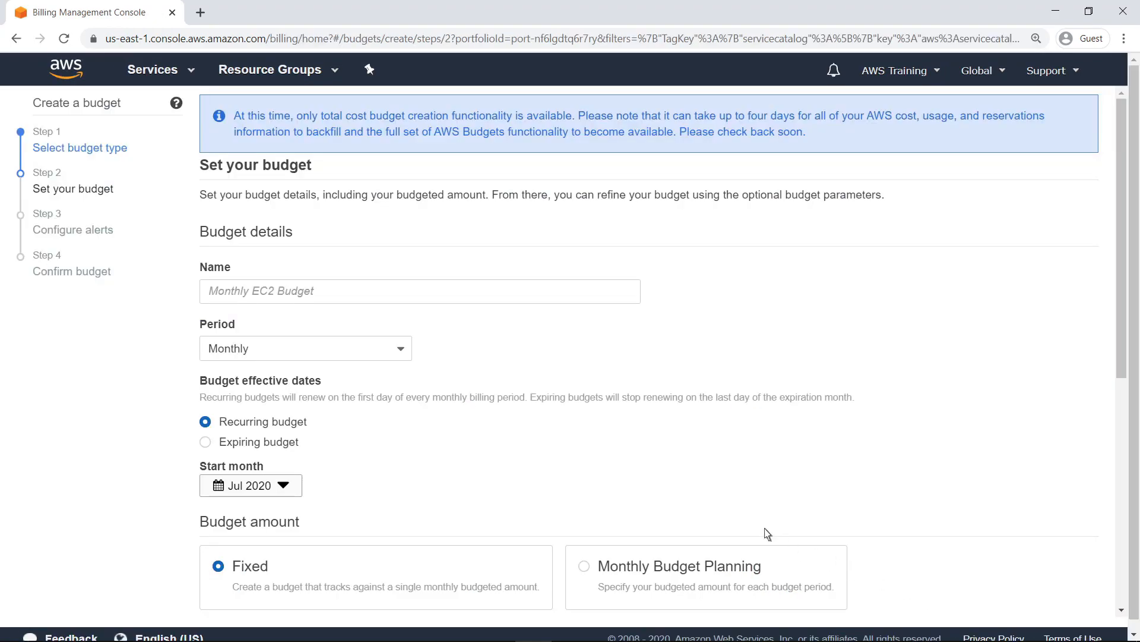
- Name the budget Sample Budget, set a fixed budgeted amount of $2,000 and continue to the alert configuration
left_click(214, 297)
type("Sample Budget")
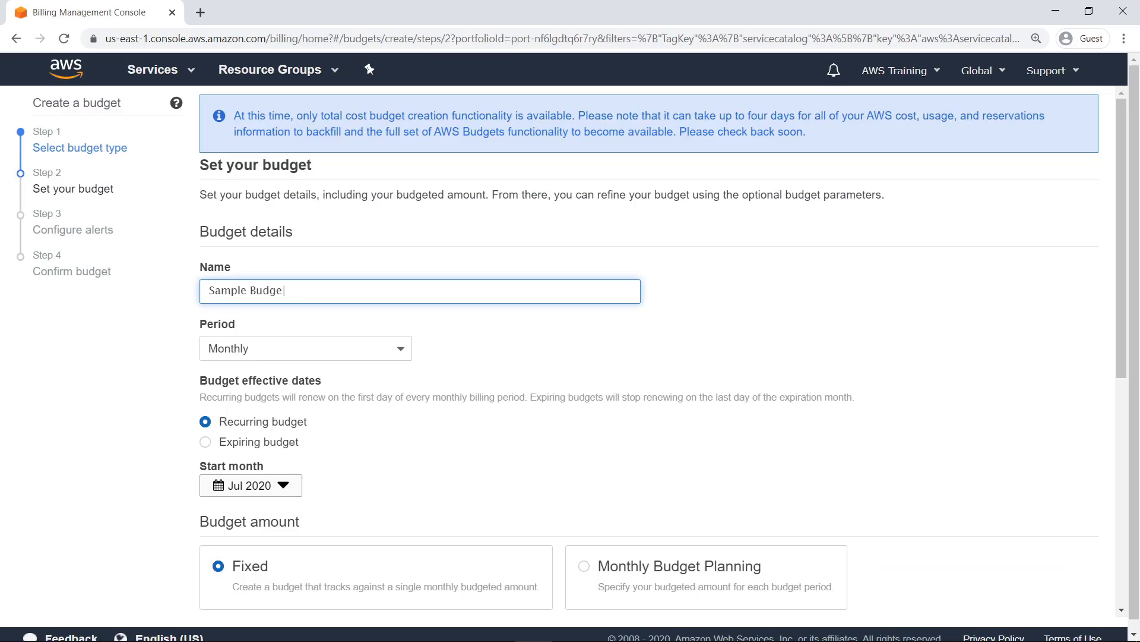
left_click(1122, 587)
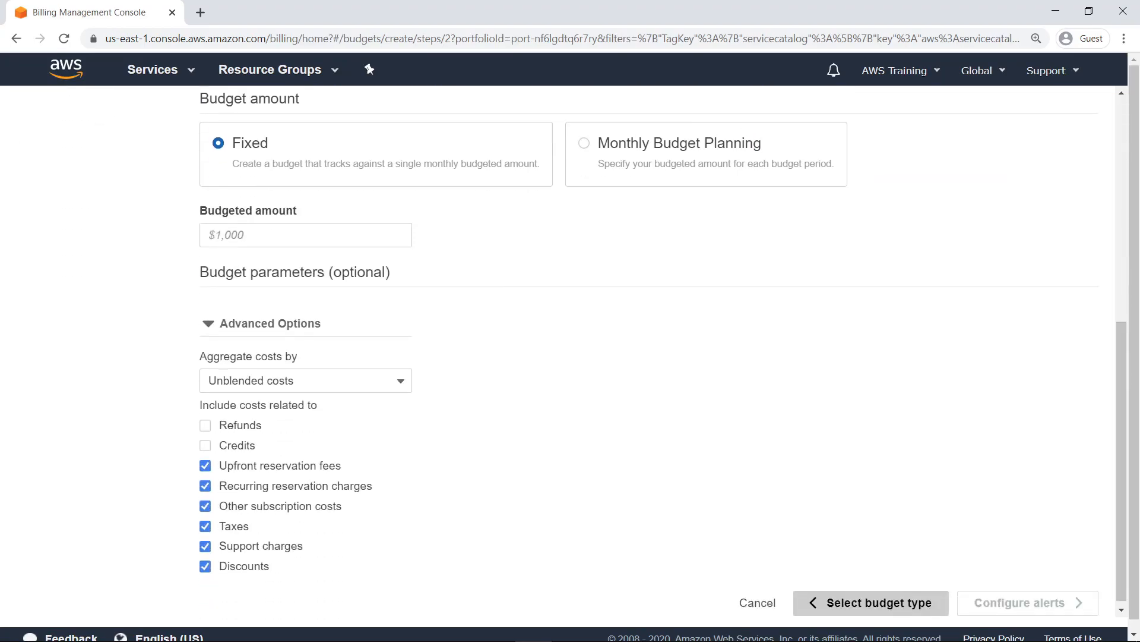
left_click(209, 243)
type("2000")
key("Tab")
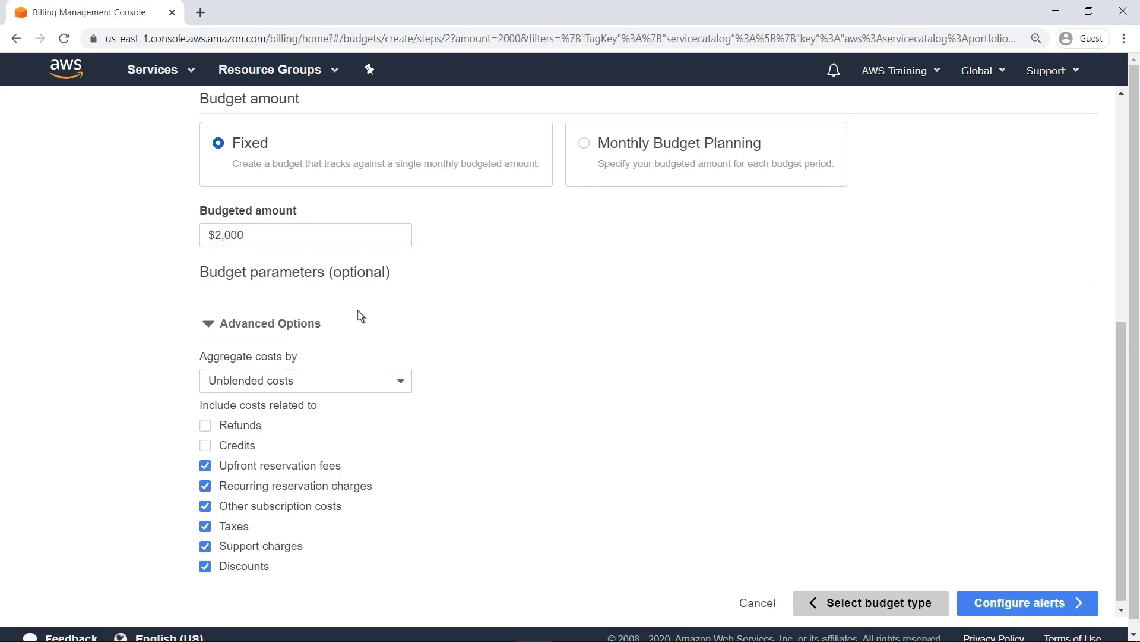
left_click(978, 605)
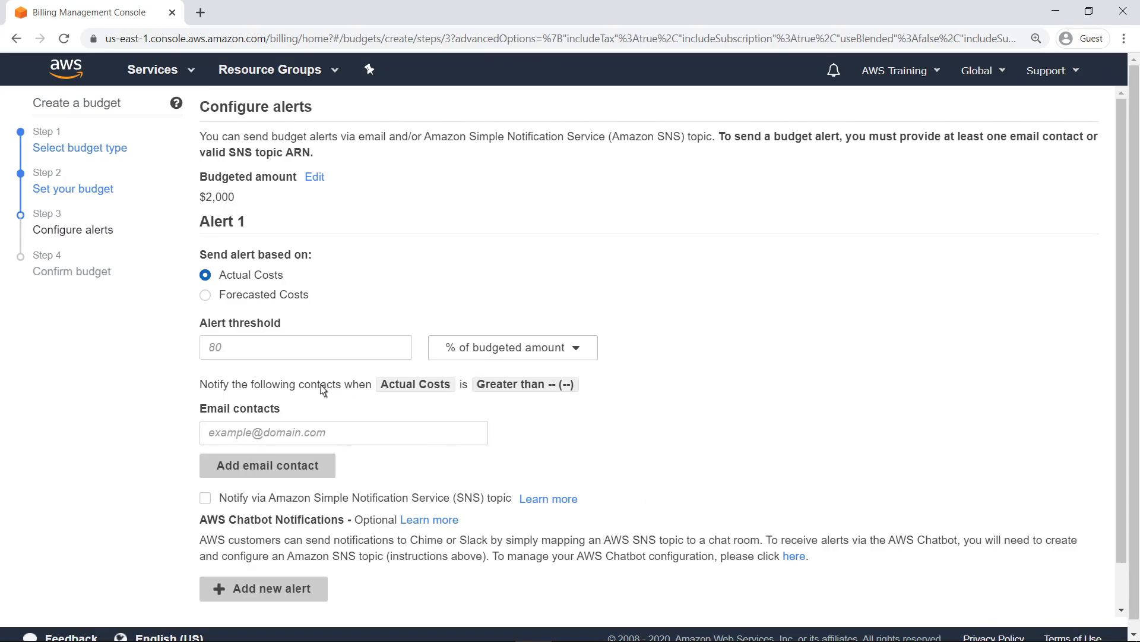
- Set the alert threshold to 80% of the budgeted amount and add the administrator's email as a contact
left_click(218, 354)
type("80")
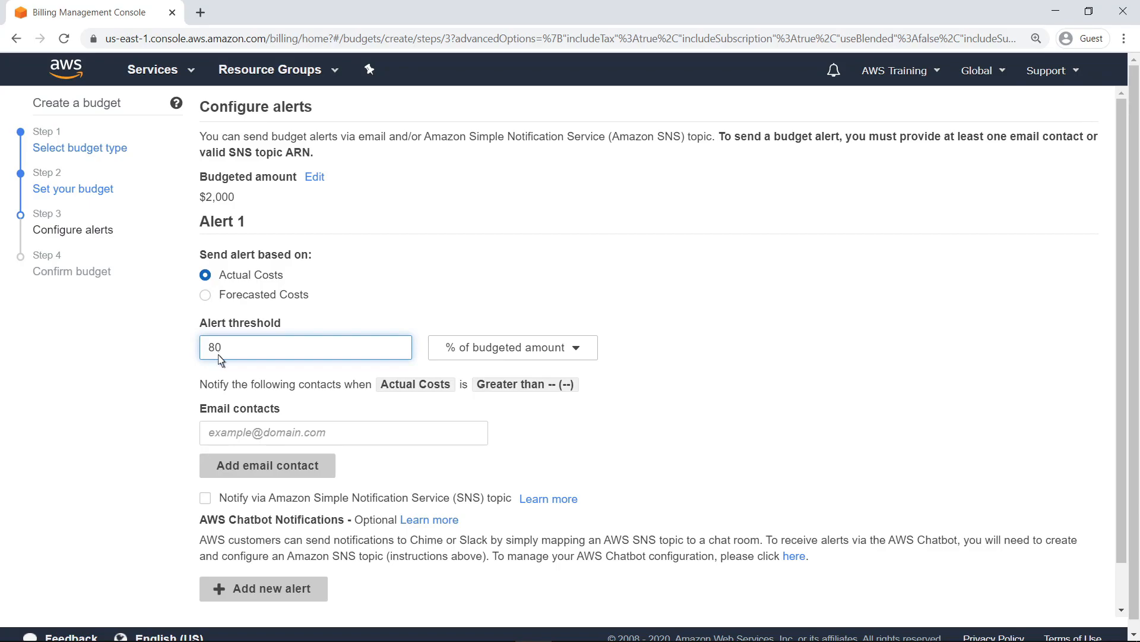
left_click(213, 437)
type("aws-admin@example.com")
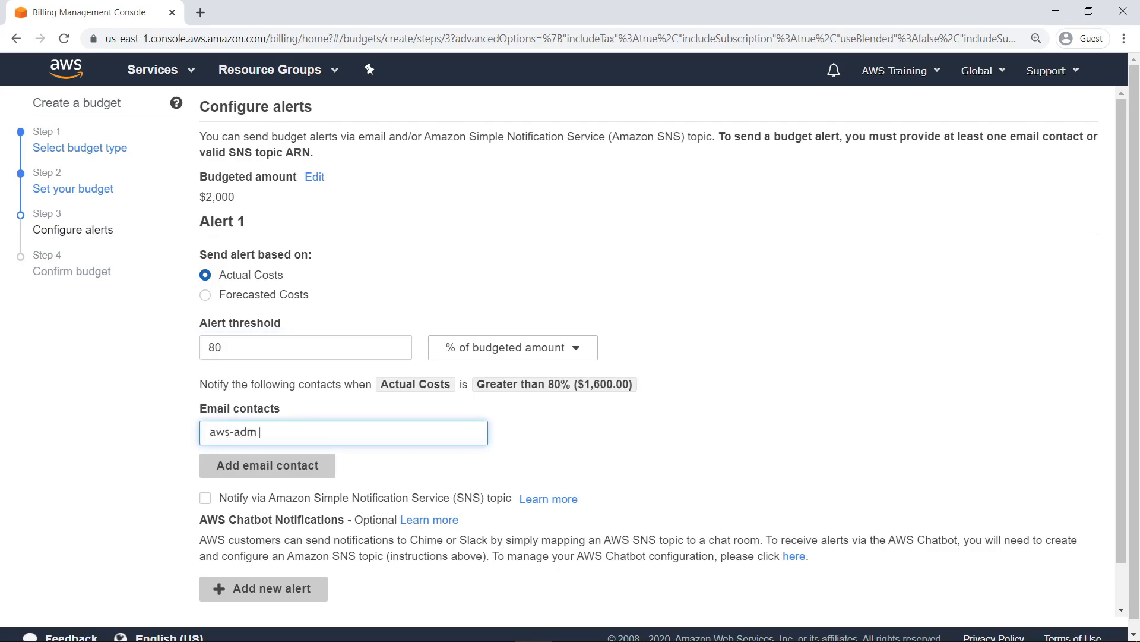
left_click(309, 466)
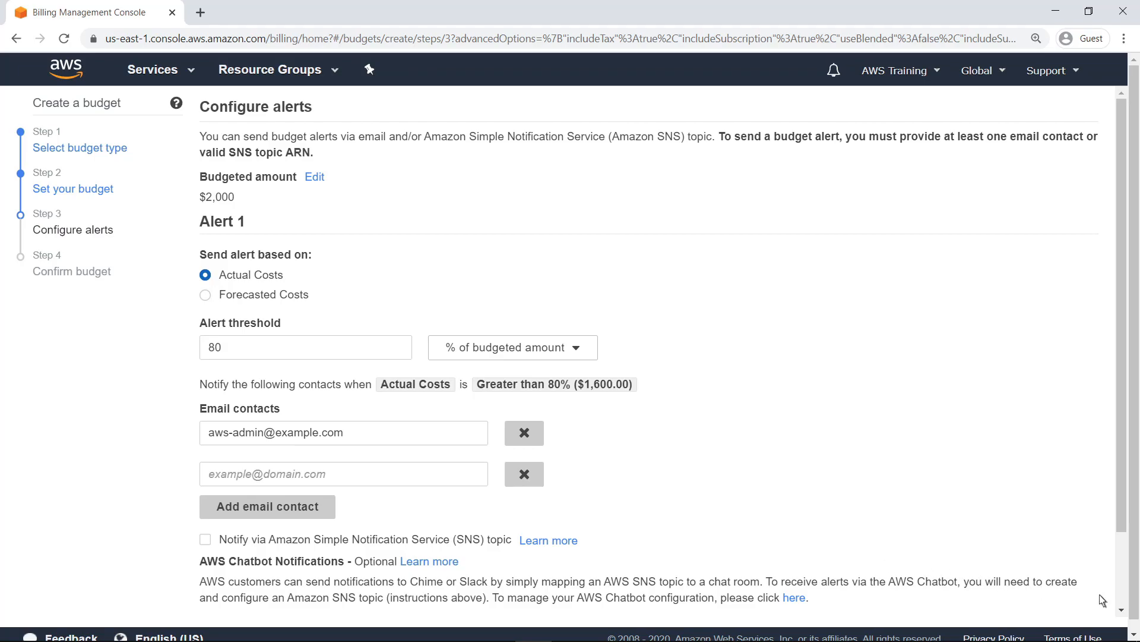
- Continue to the budget confirmation and create the budget with the configured details and alert
scroll(1095, 593, "down", 3)
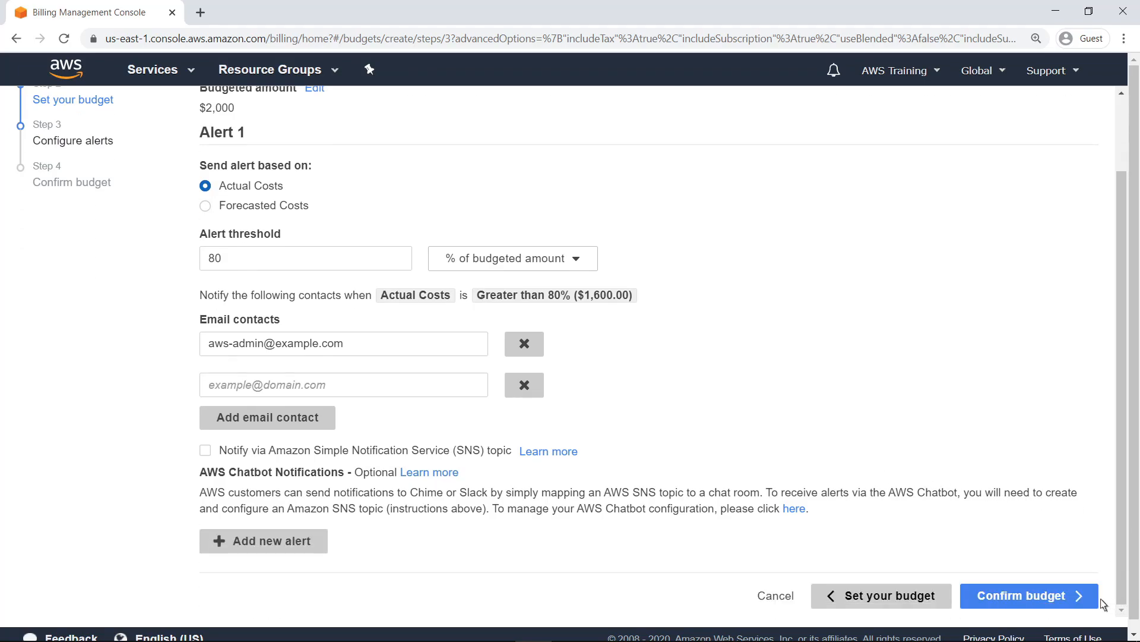
left_click(1084, 597)
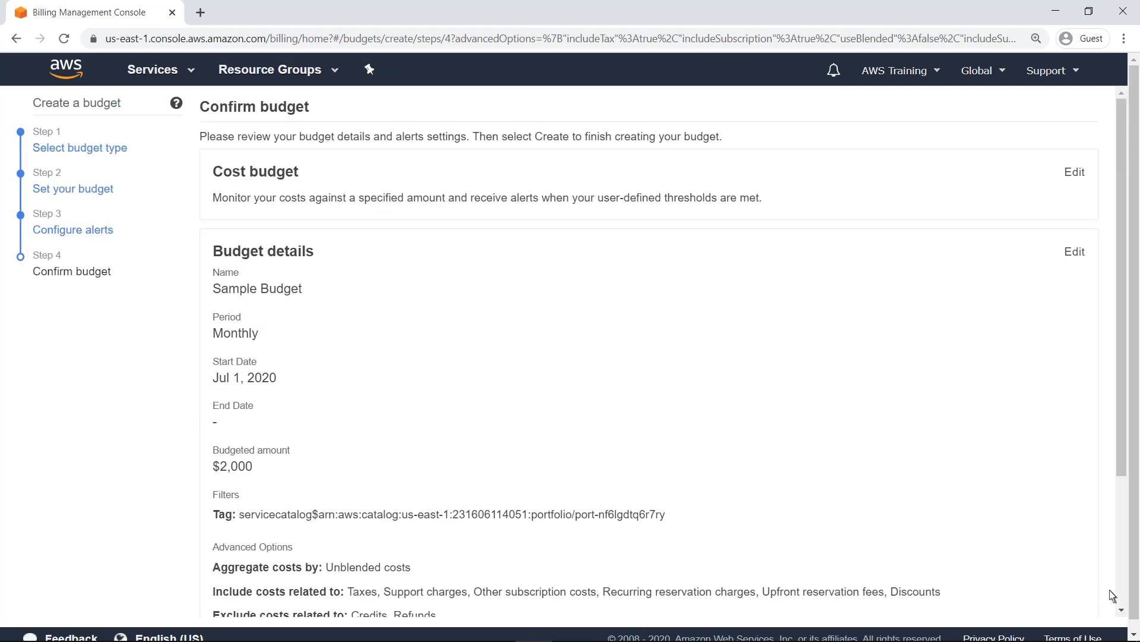
scroll(1113, 595, "down", 3)
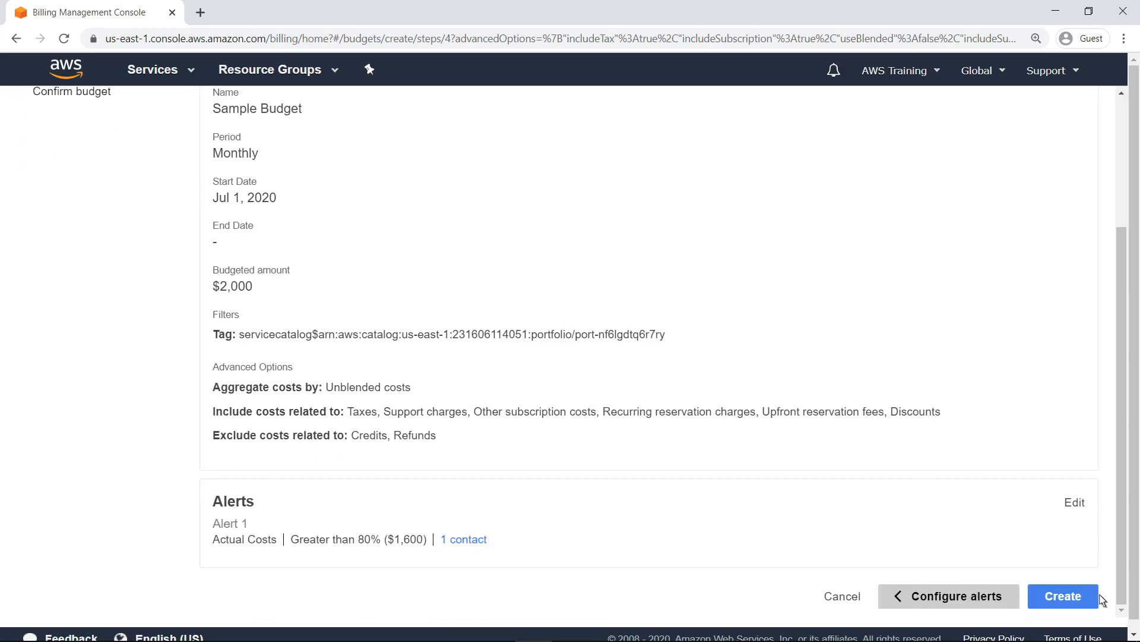
left_click(1085, 601)
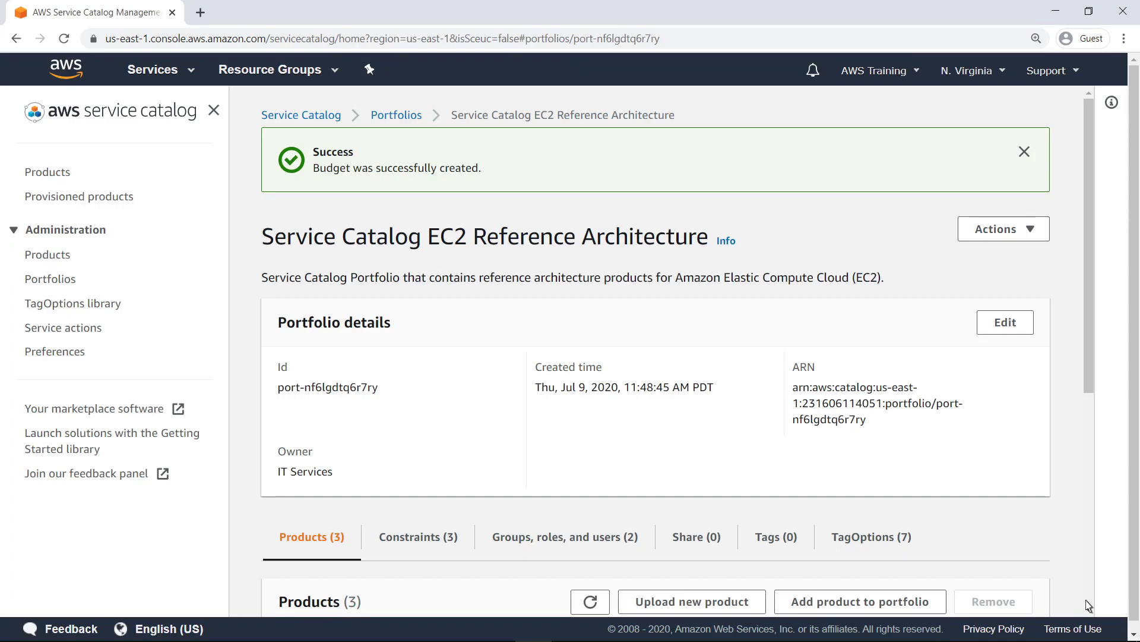
- Show the Current vs. budget column in the local portfolios list
left_click(73, 280)
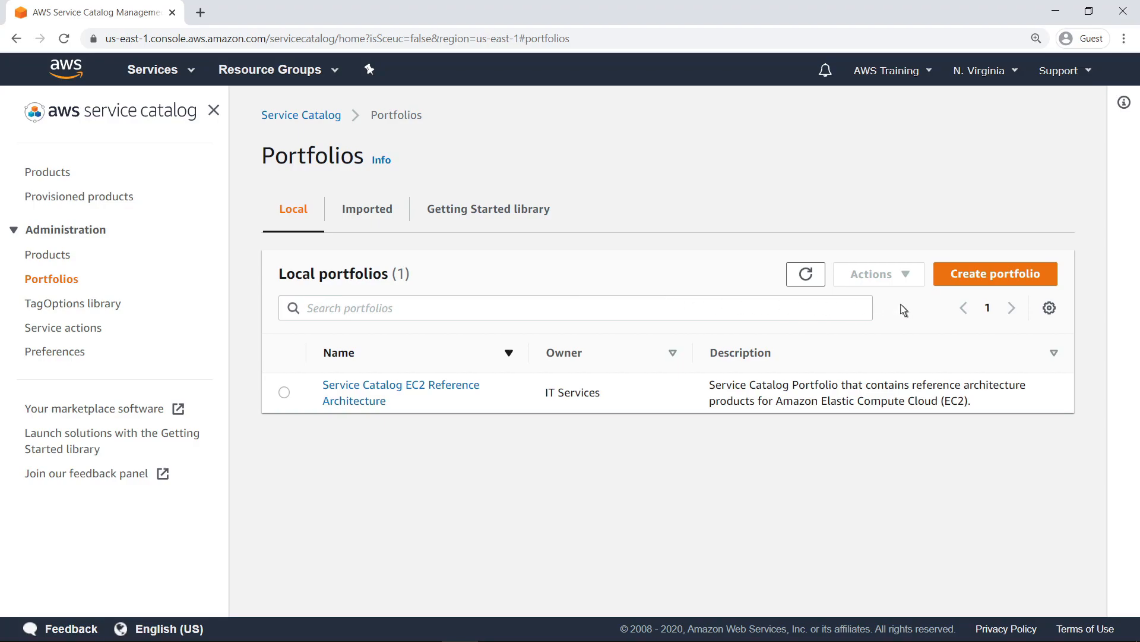
left_click(1050, 308)
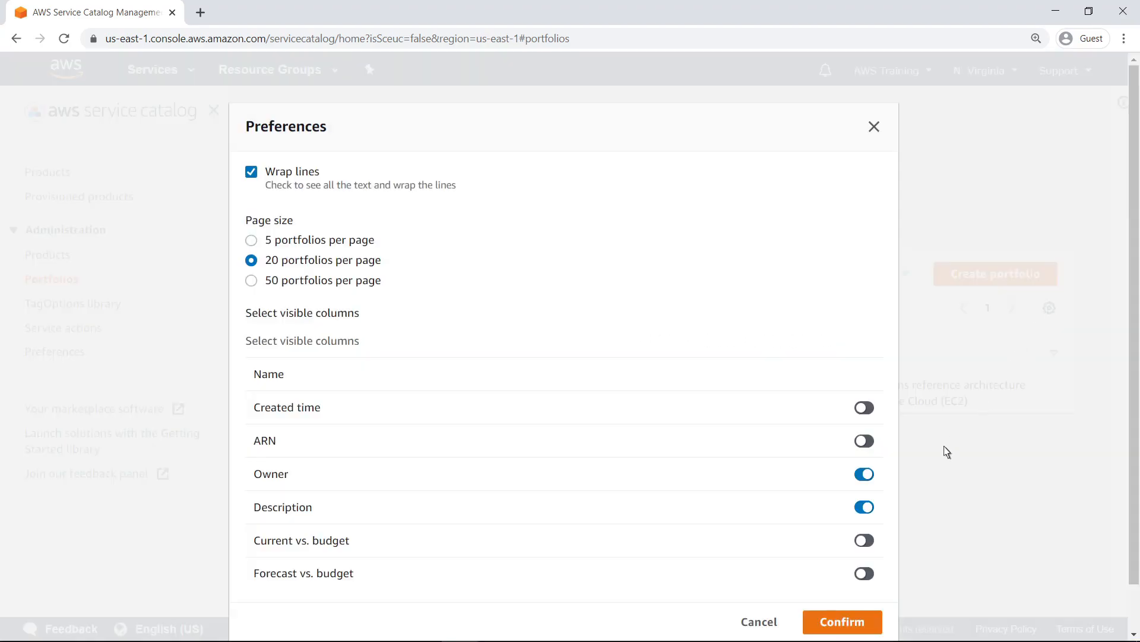
left_click(867, 541)
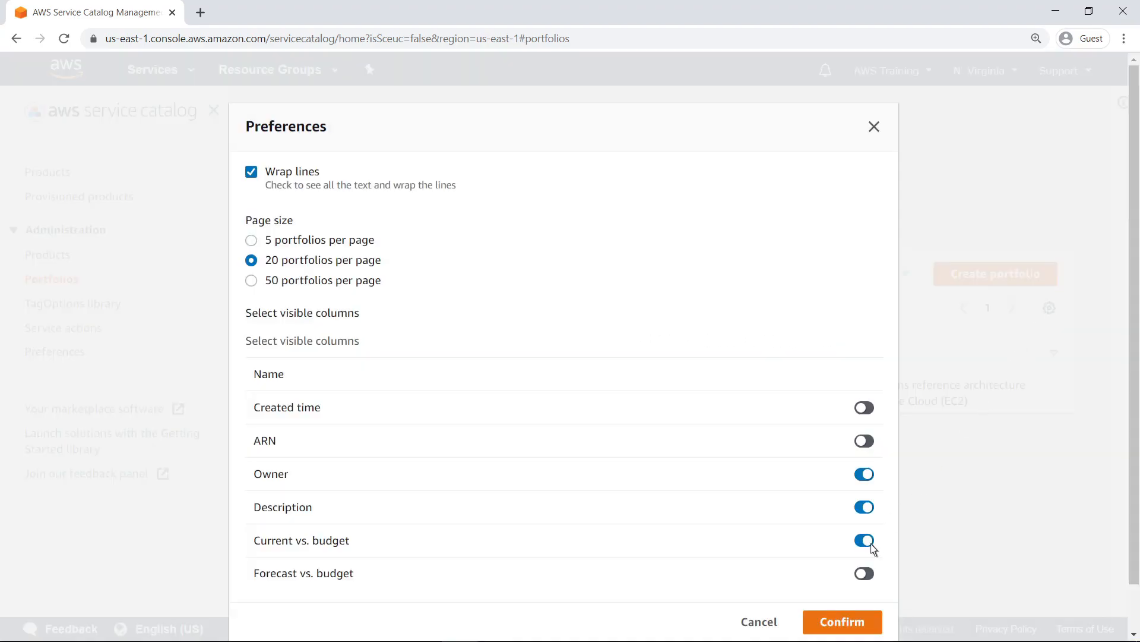
left_click(864, 624)
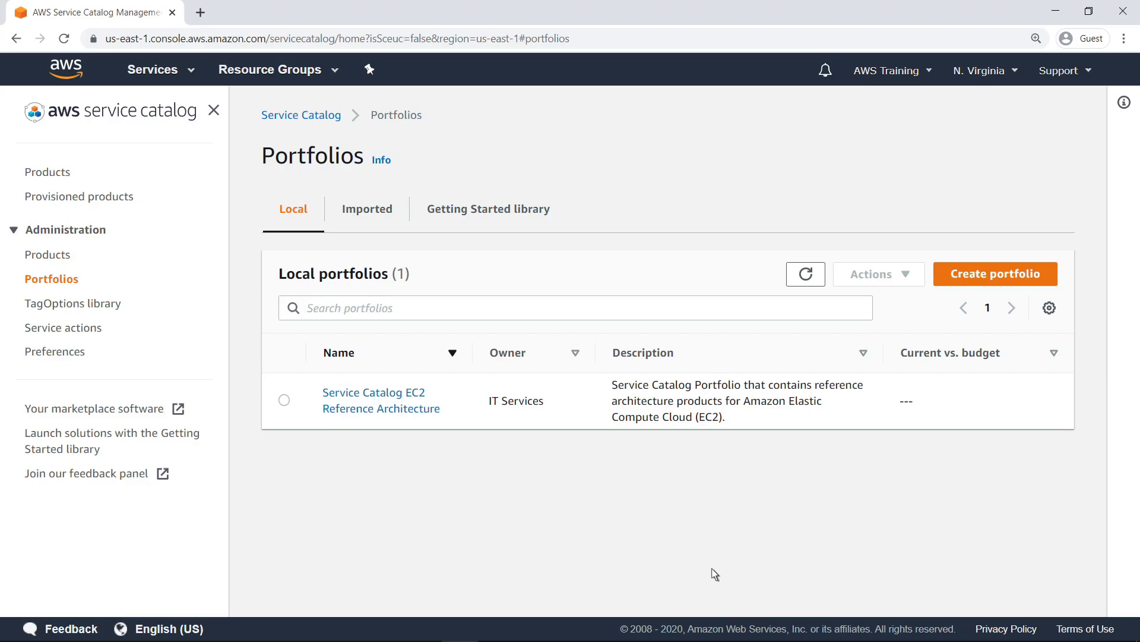
- Associate Sample Budget with the Service Catalog EC2 Reference Architecture portfolio
left_click(285, 403)
left_click(901, 275)
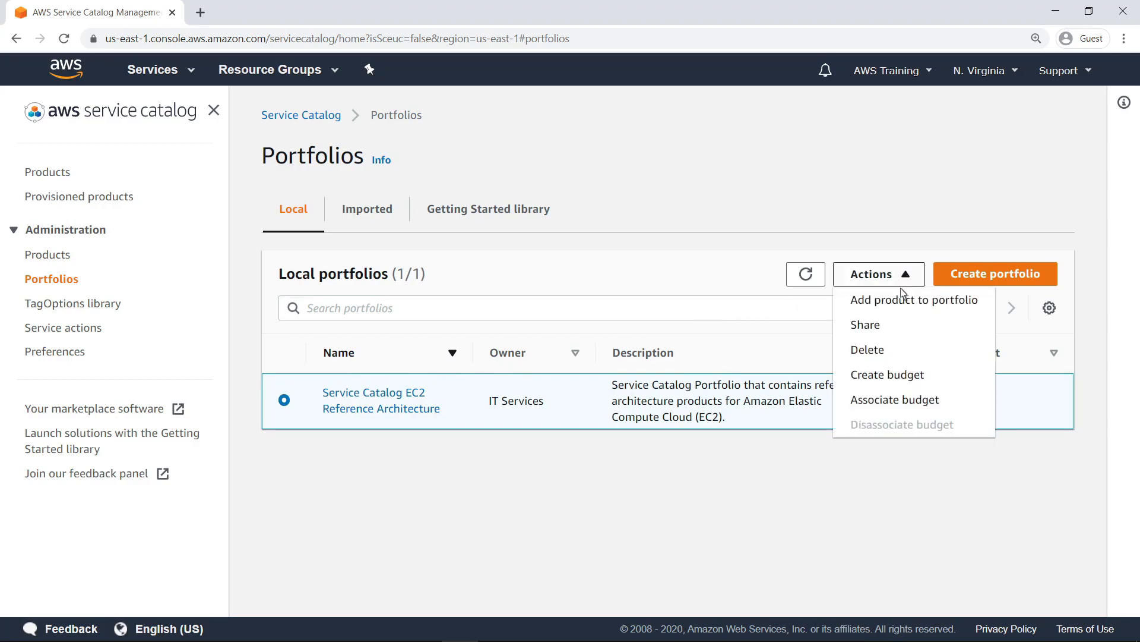
left_click(857, 406)
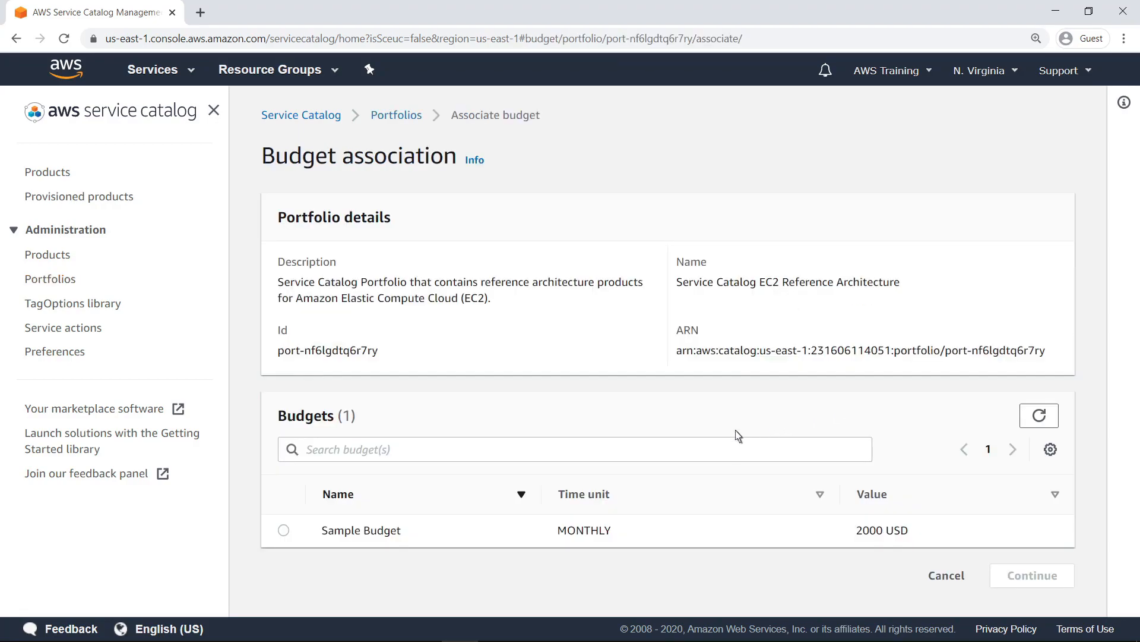
left_click(284, 531)
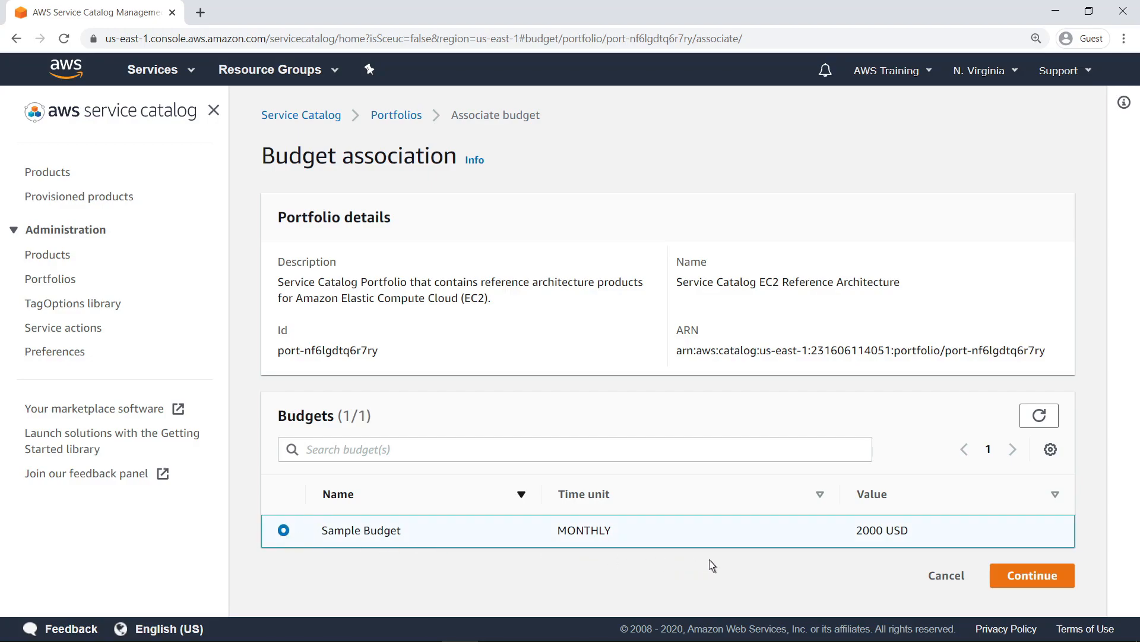
left_click(1011, 578)
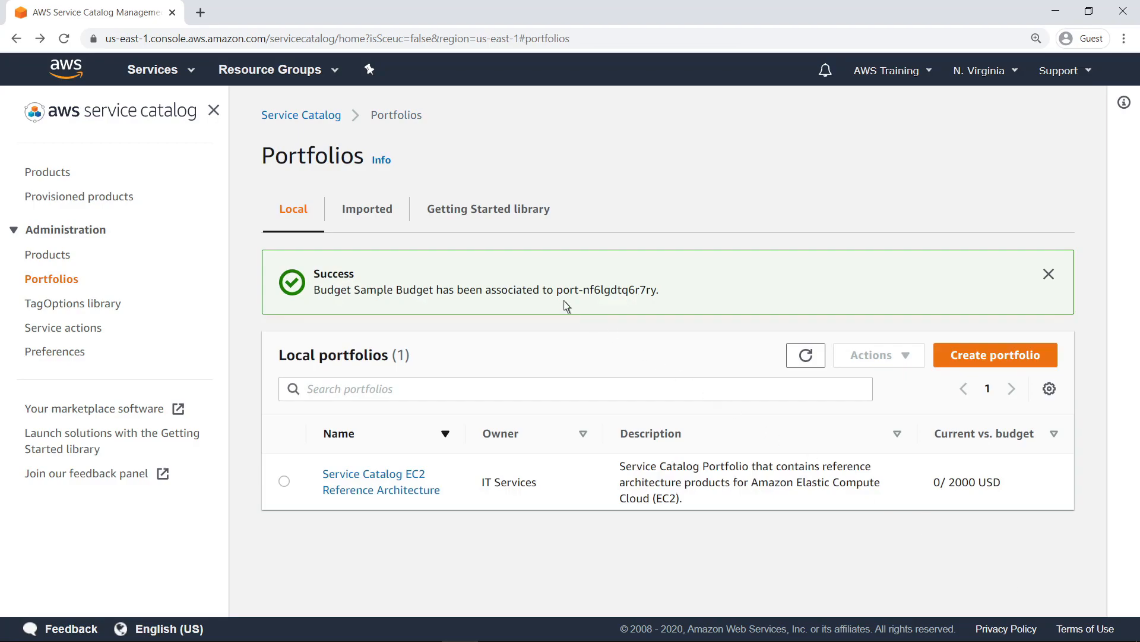
- Find the AWS Budgets service by searching for Budget and open the details of Sample Budget
left_click(194, 70)
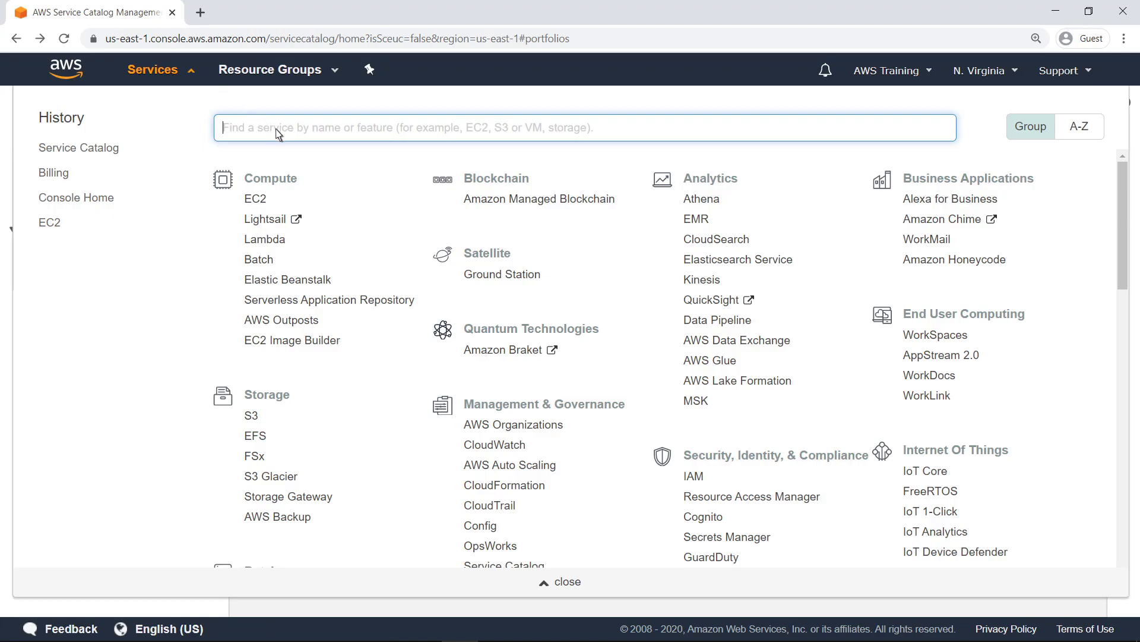
type("Budget")
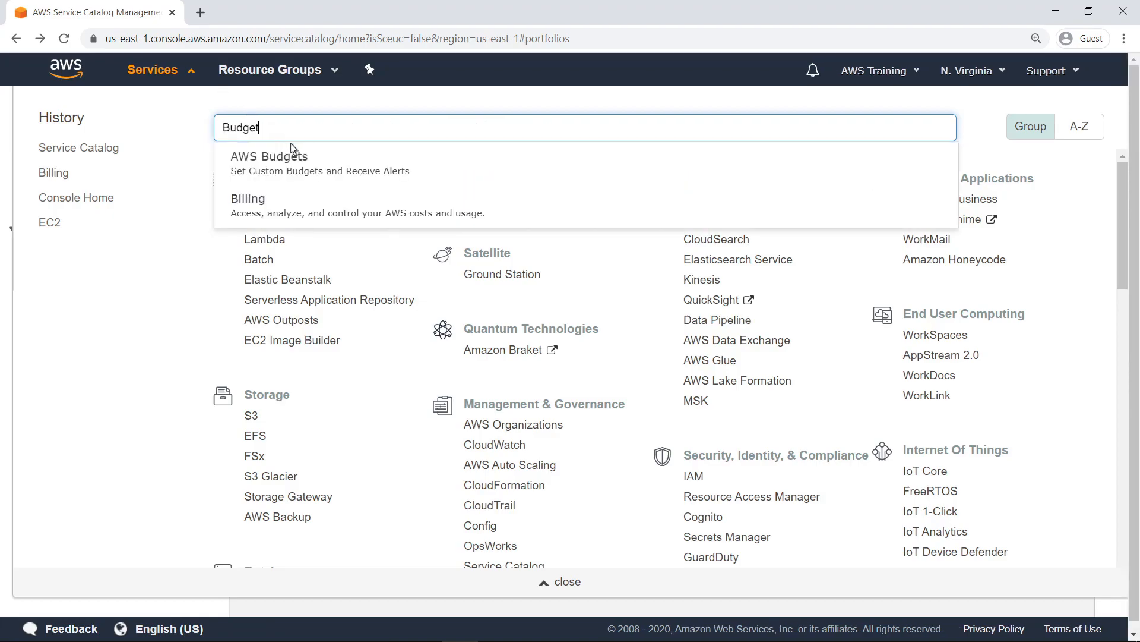
left_click(307, 158)
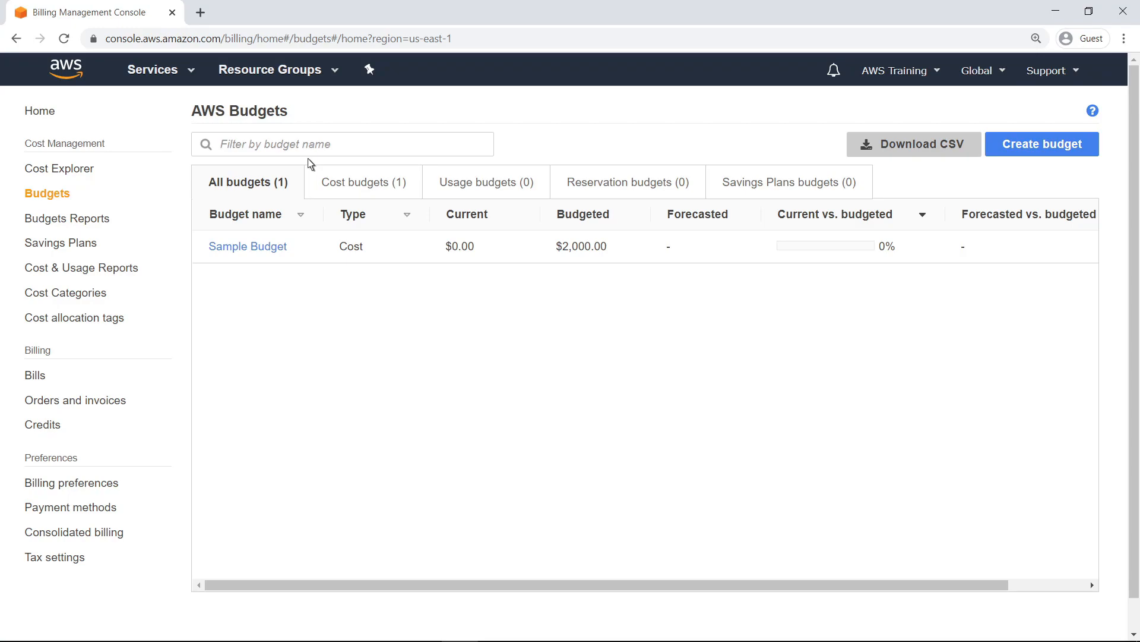
left_click(286, 246)
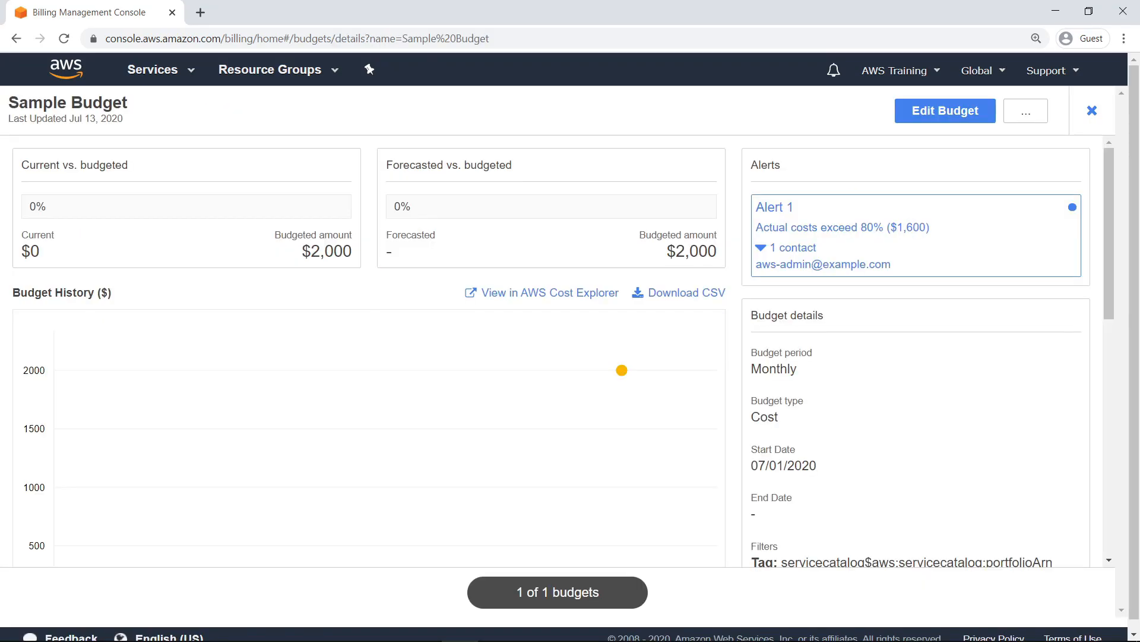